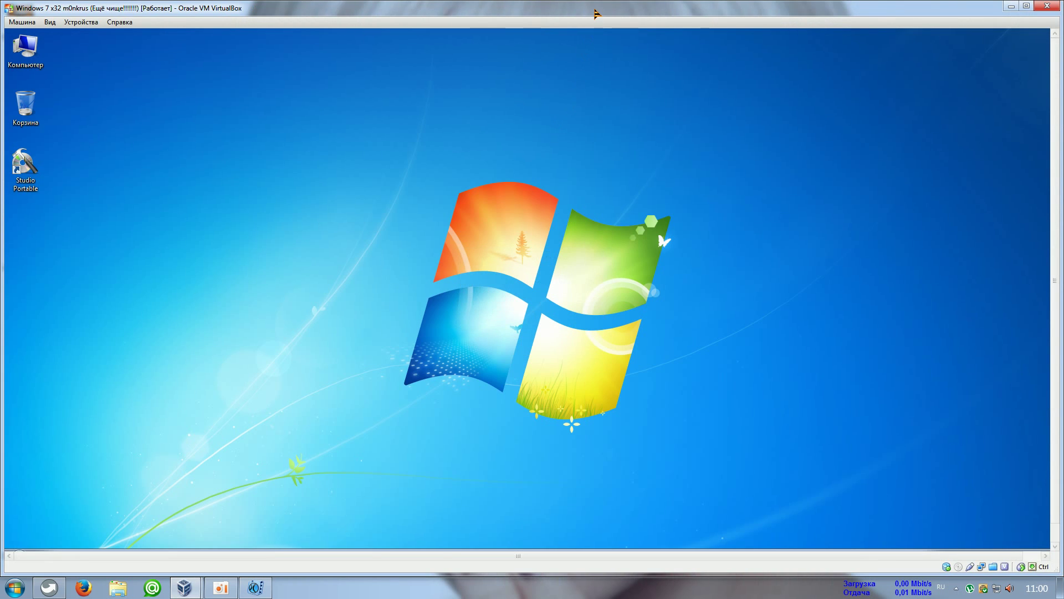
Maximize the virtual machine window and open the Программы > Оптимизаторы системы folder on the DiskData (E:) drive
double_click(595, 10)
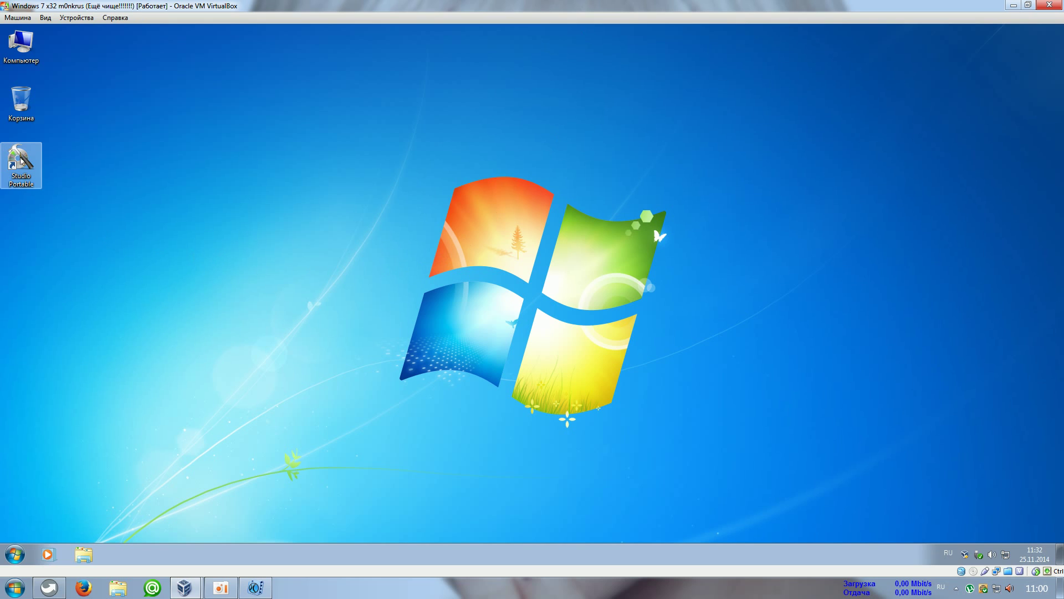
double_click(24, 59)
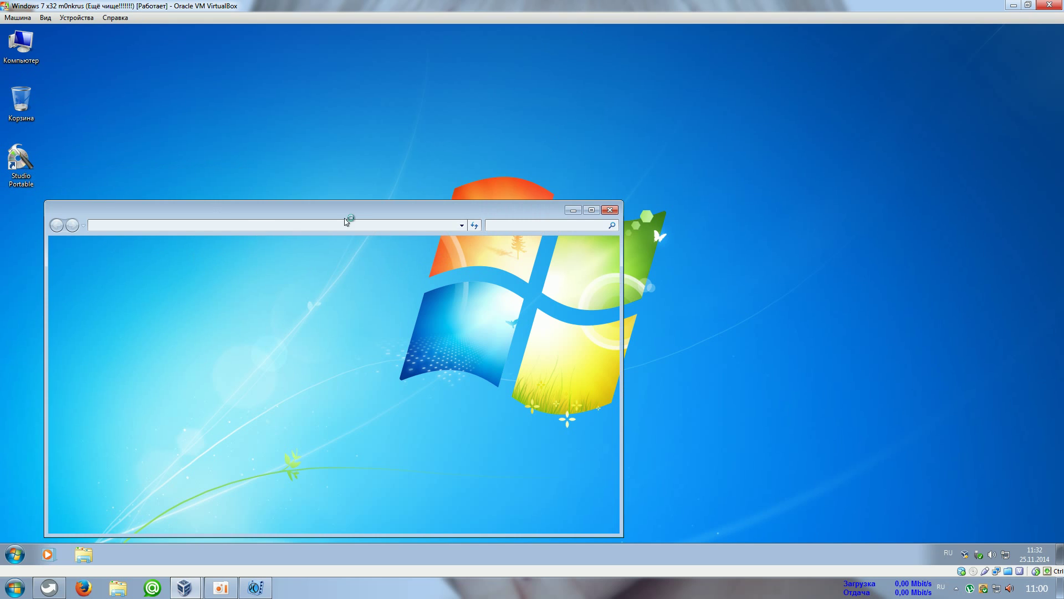
drag(350, 212, 552, 158)
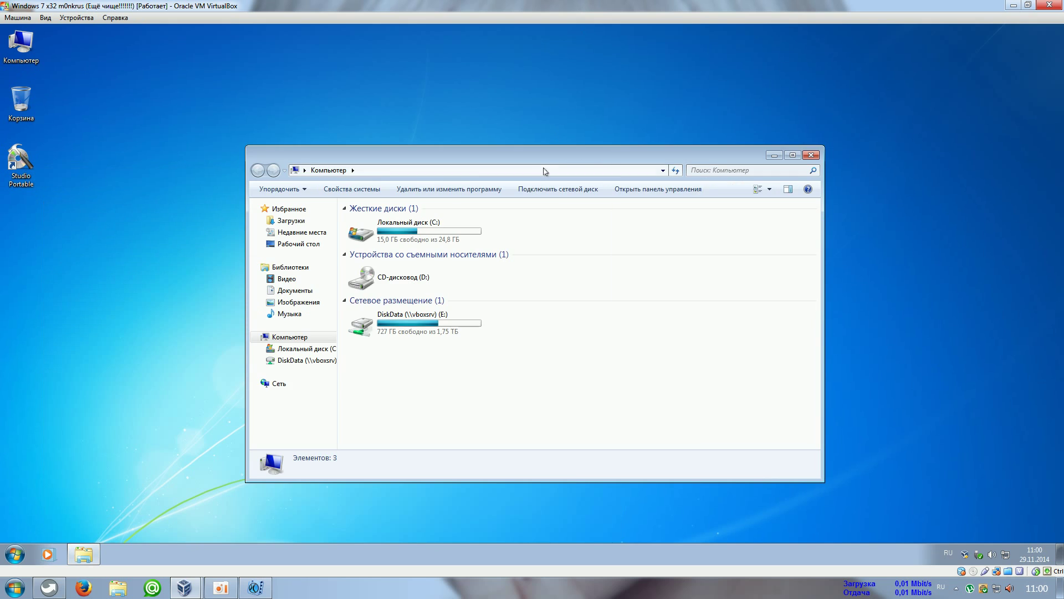
double_click(433, 318)
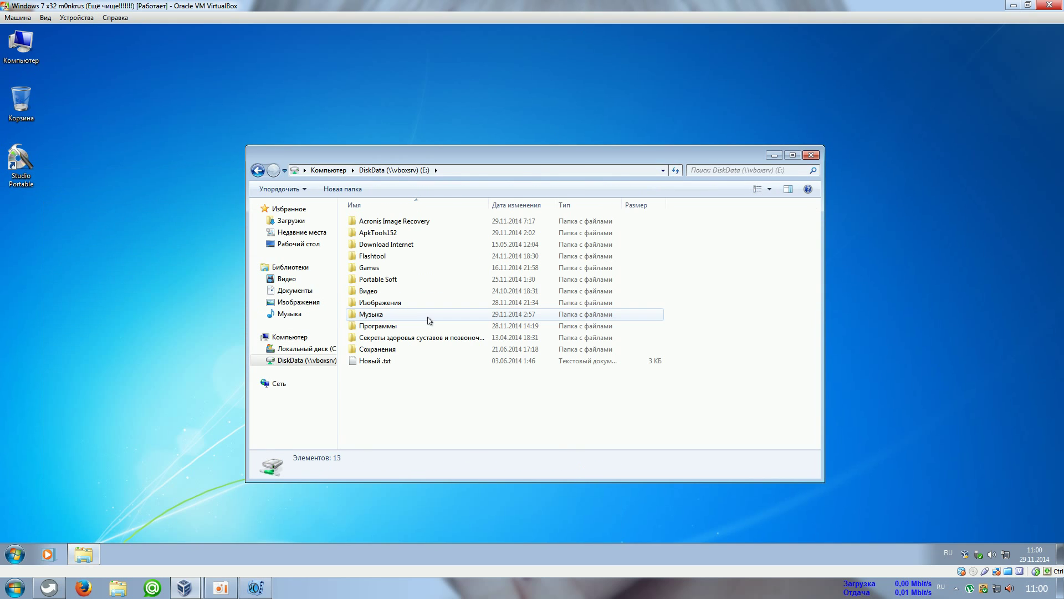
double_click(397, 331)
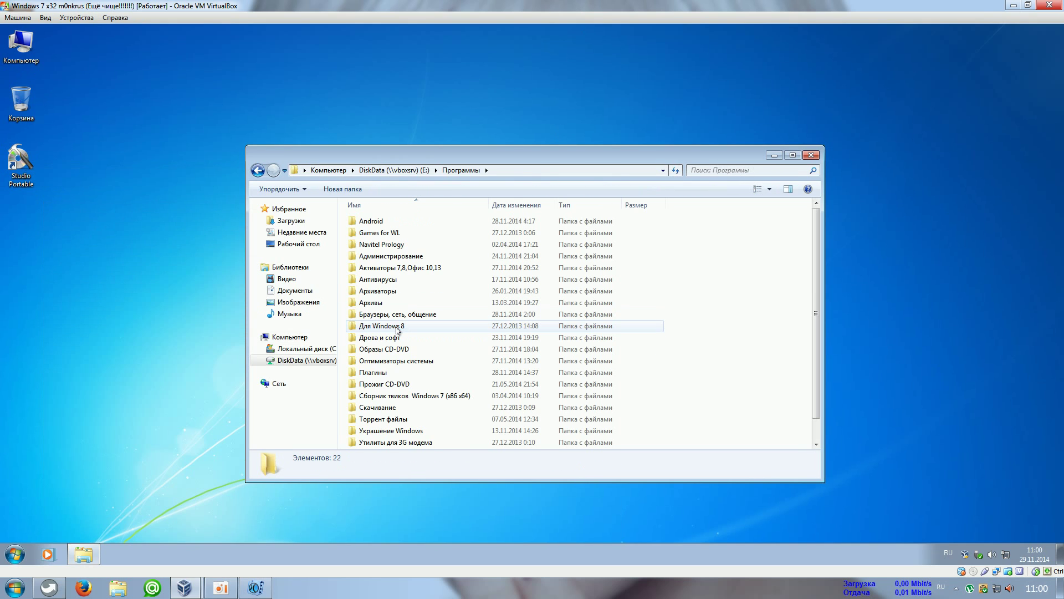
double_click(399, 361)
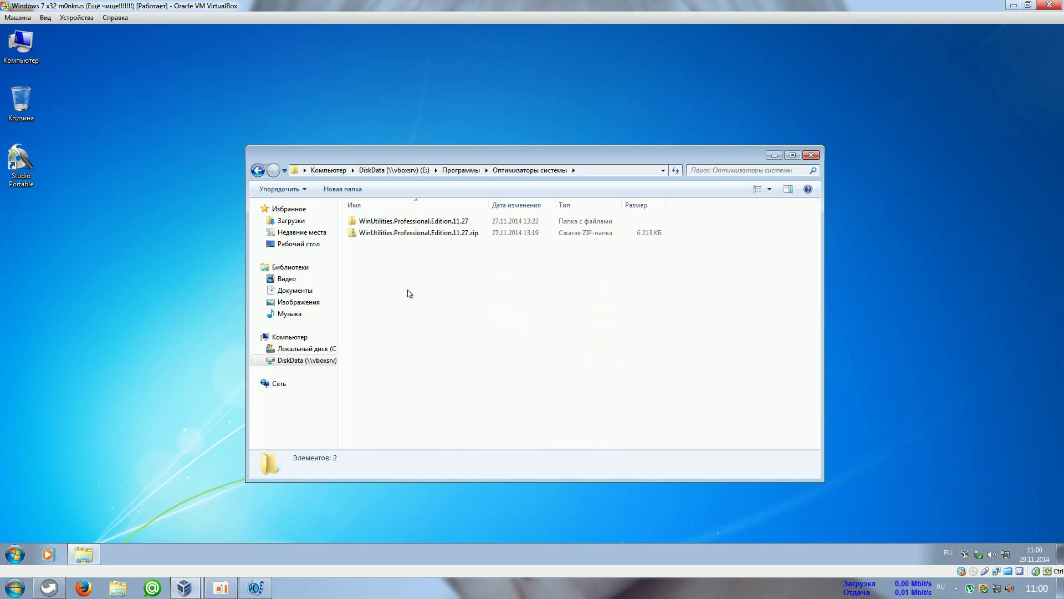
Copy the WinUtilities.Professional.Edition.11.27 folder to the desktop and check the copy's contents
drag(390, 220, 197, 113)
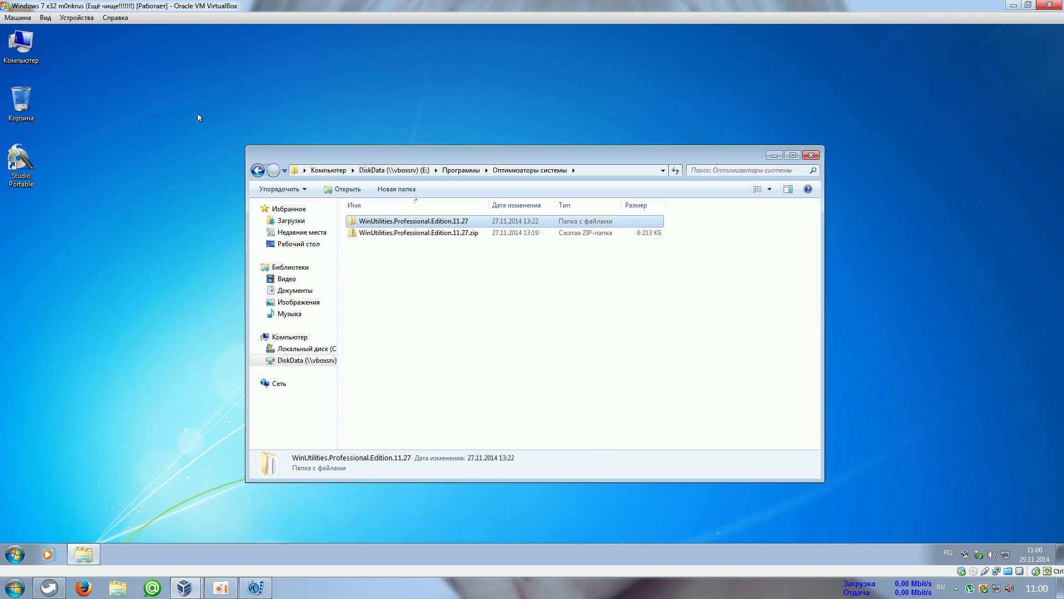
click(811, 154)
click(428, 306)
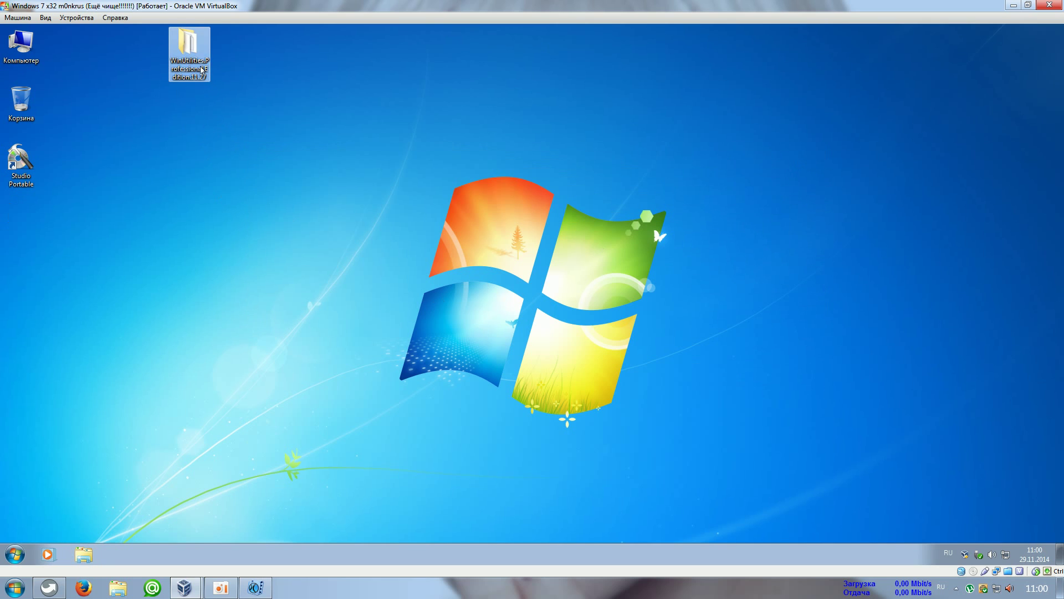
double_click(188, 45)
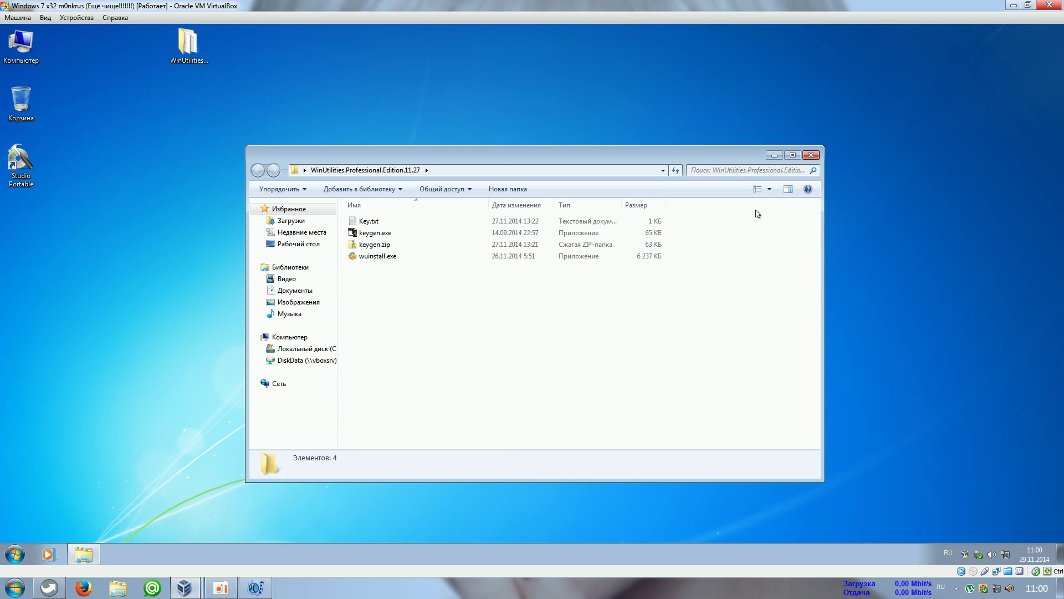
click(811, 155)
Launch Studio Portable from the virtual machine's desktop
click(25, 154)
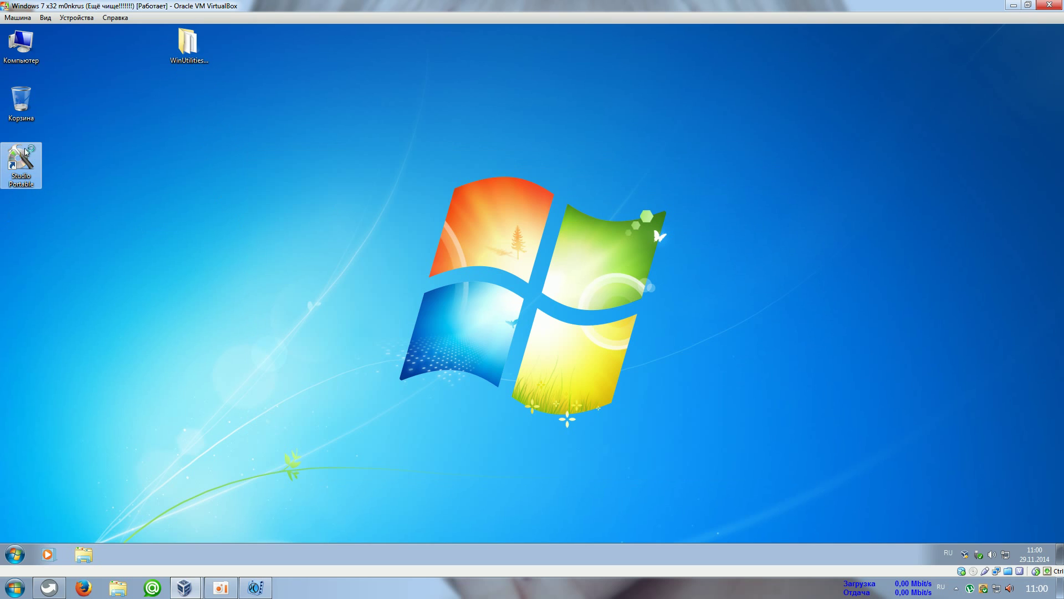
double_click(25, 151)
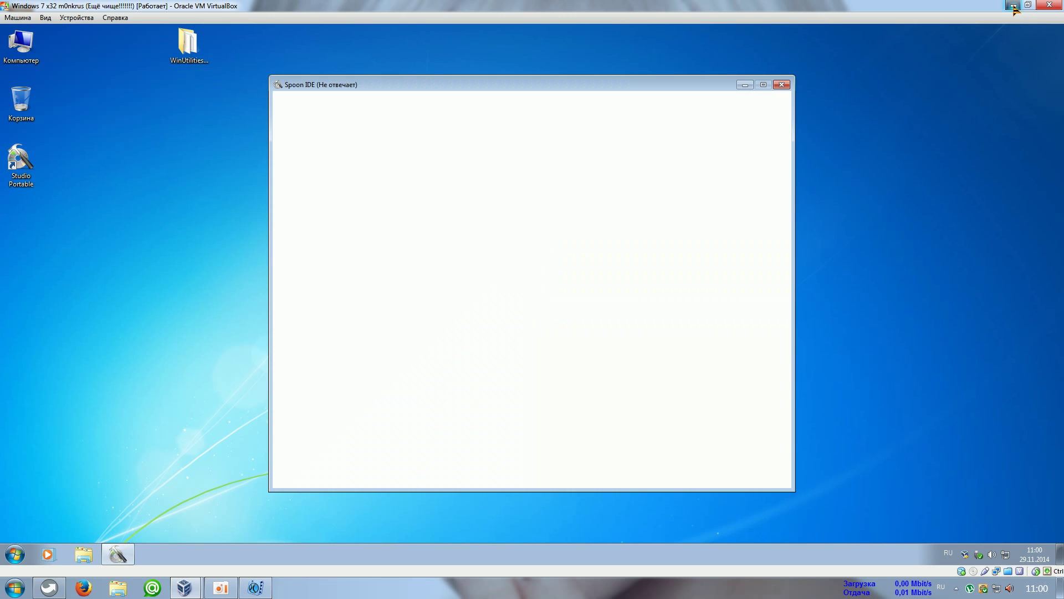
click(1013, 5)
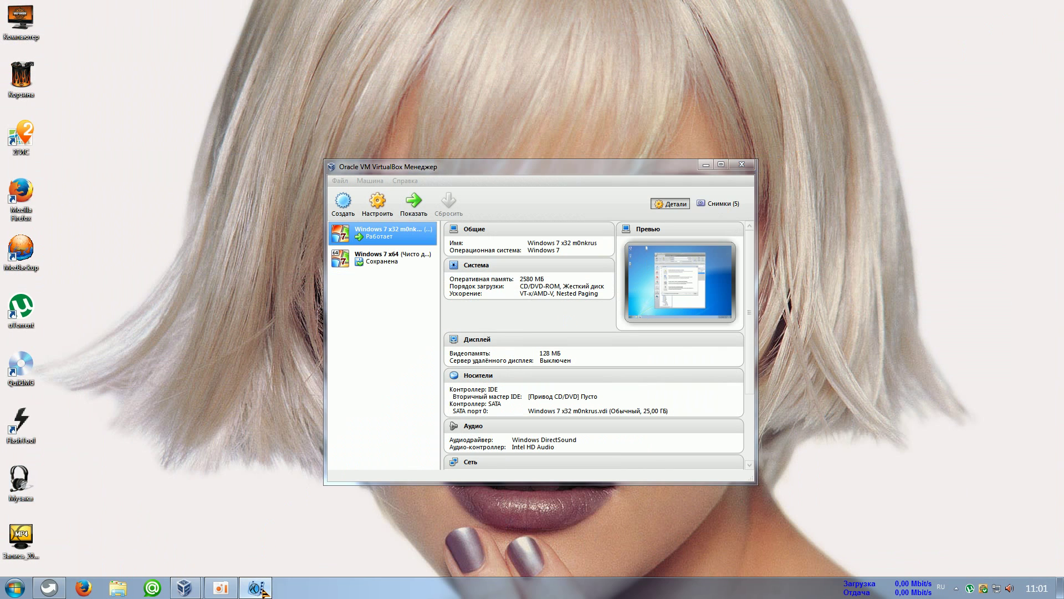
click(255, 587)
click(255, 587)
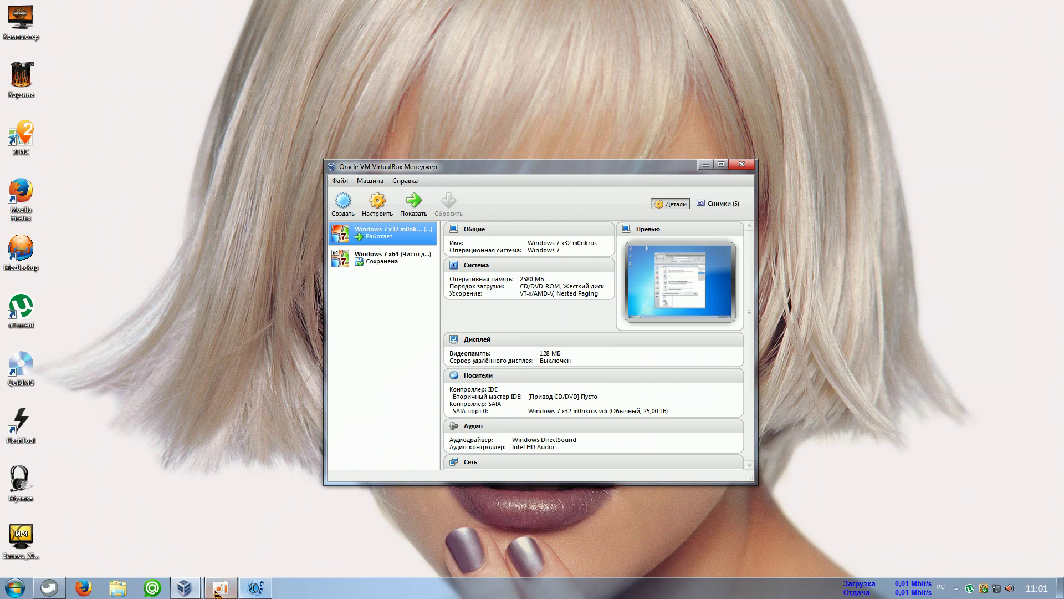
click(185, 588)
click(205, 561)
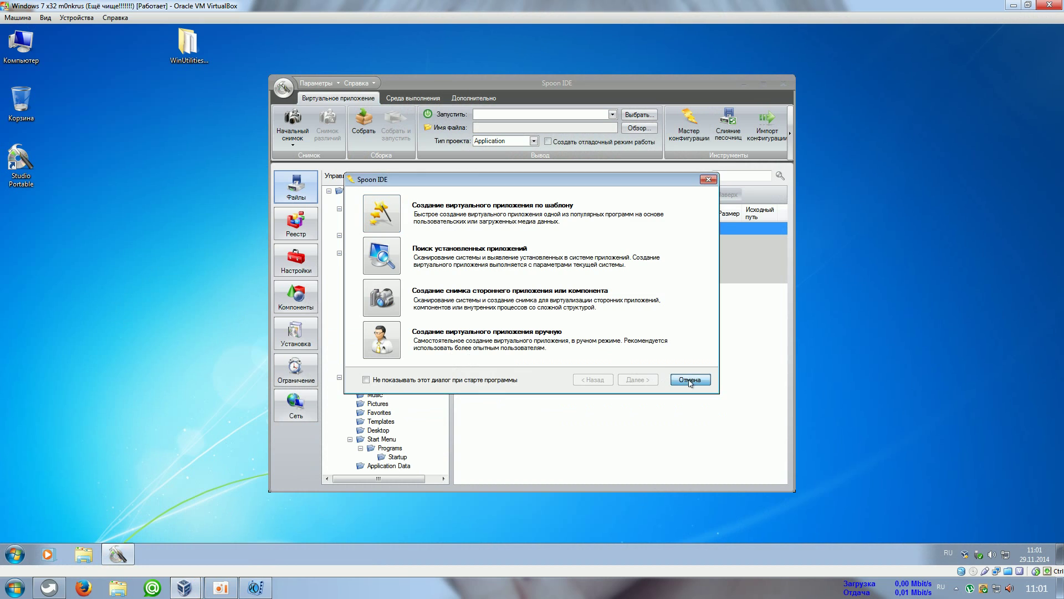
Dismiss the Spoon IDE startup wizard and capture the initial snapshot (Начальный снимок) of the system
click(689, 380)
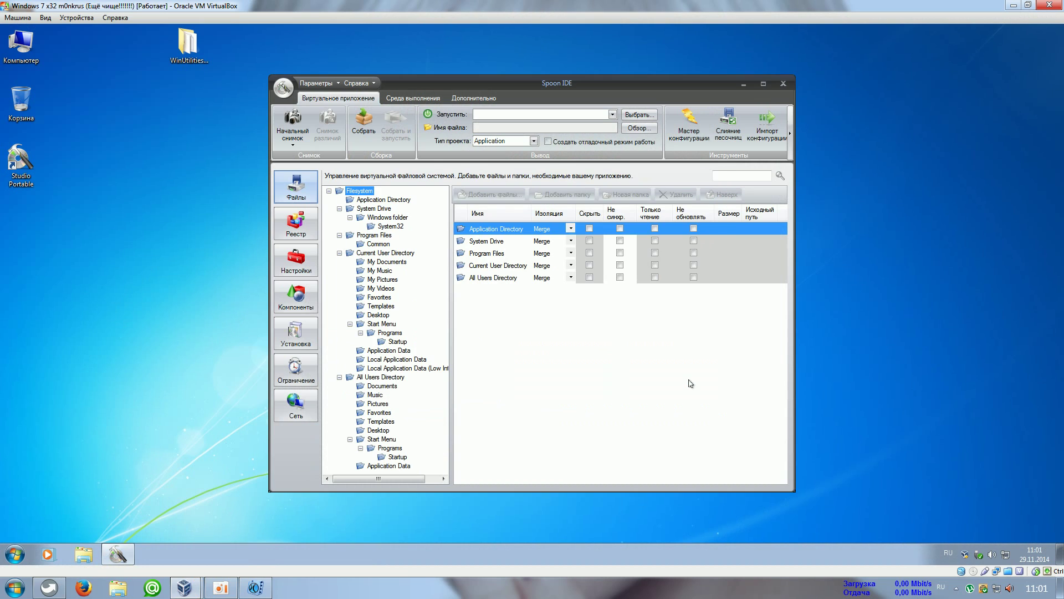
click(296, 123)
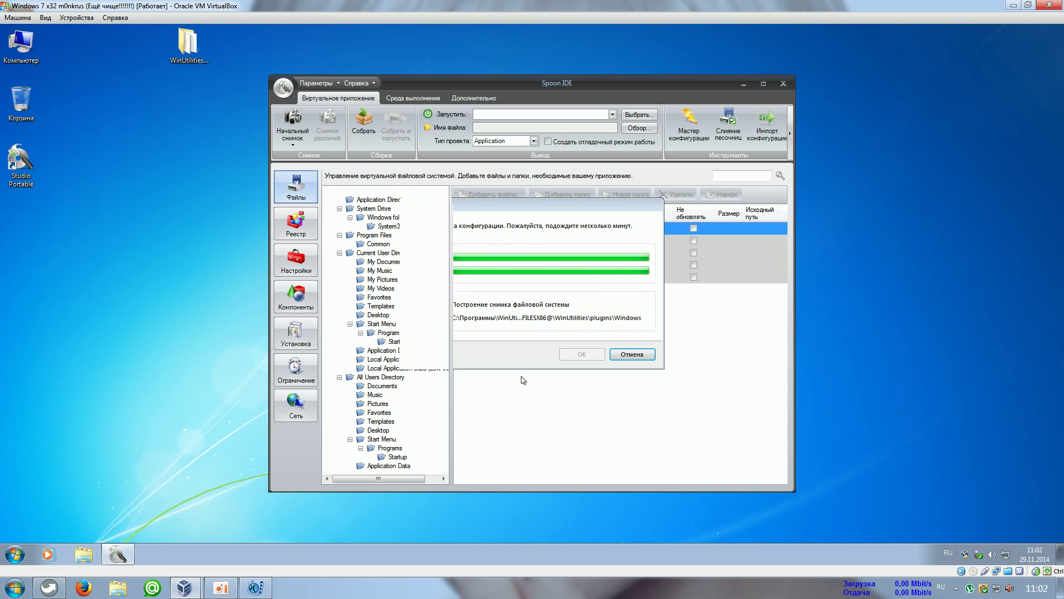
Minimize Spoon IDE and run wuinstall.exe from the desktop's WinUtilities folder with Russian as the setup language
click(747, 83)
double_click(189, 43)
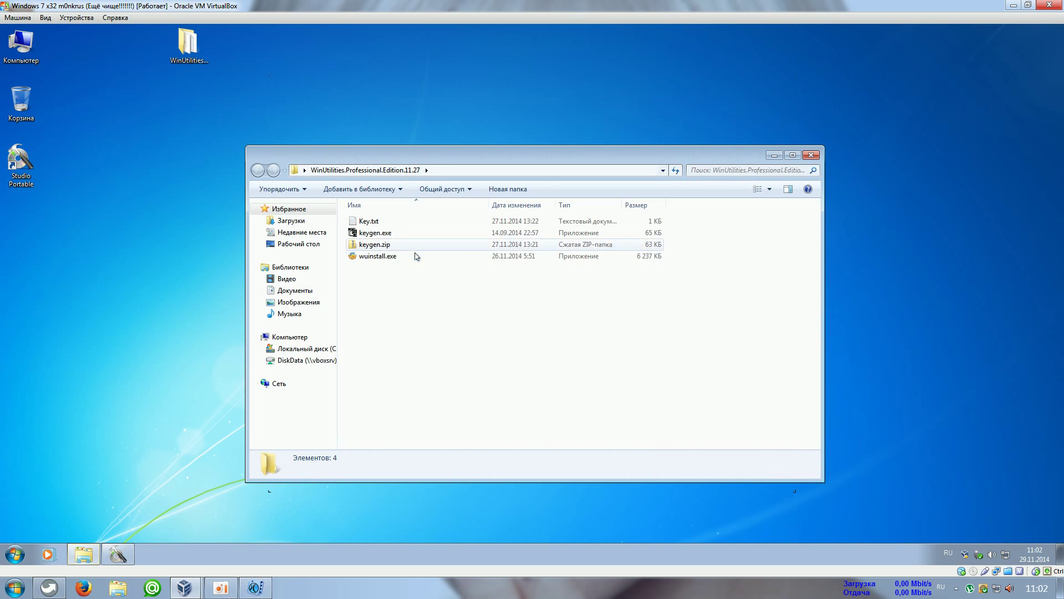
double_click(379, 256)
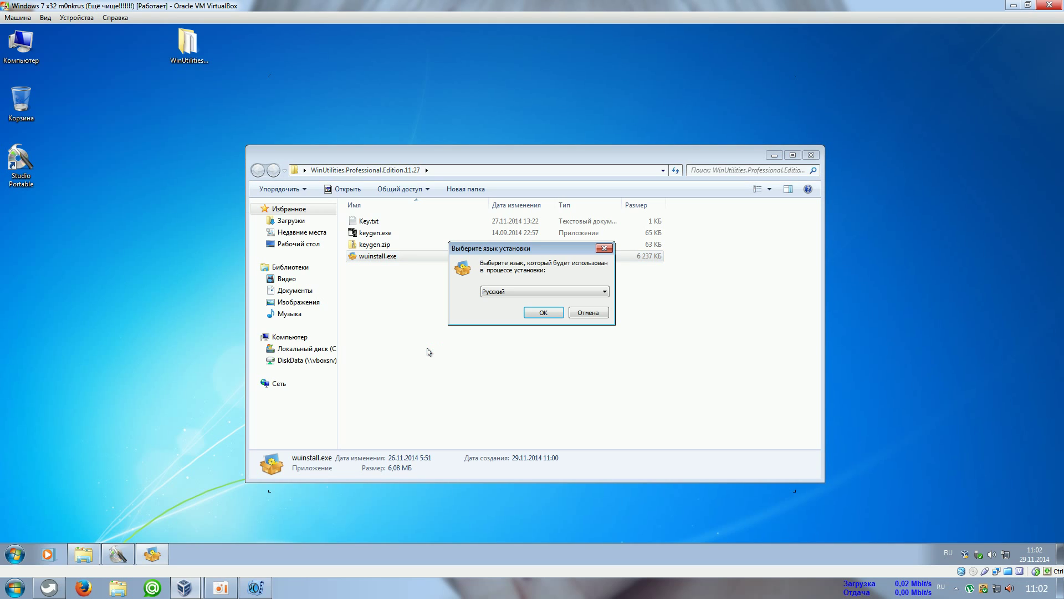
click(546, 316)
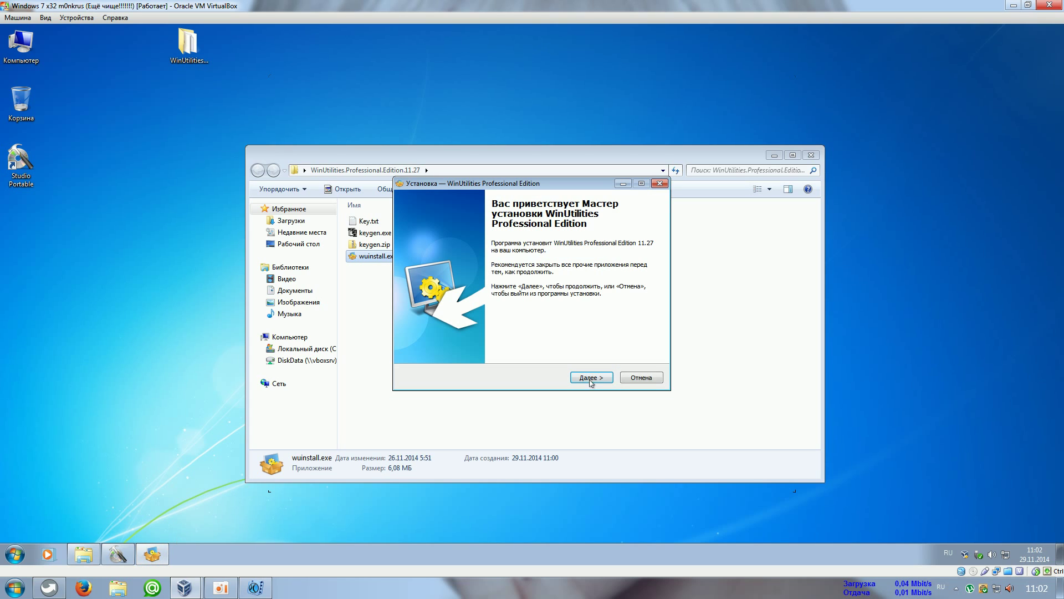
Install WinUtilities Professional Edition, accepting the licence agreement, the WinUtilities start menu folder and the desktop icon
click(583, 382)
click(591, 379)
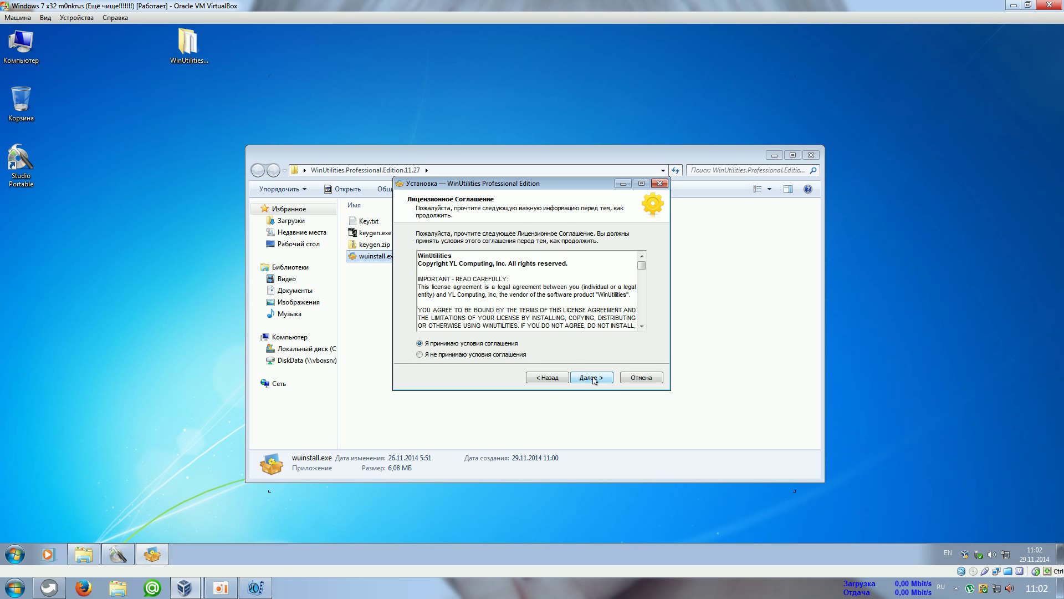
click(593, 380)
click(592, 380)
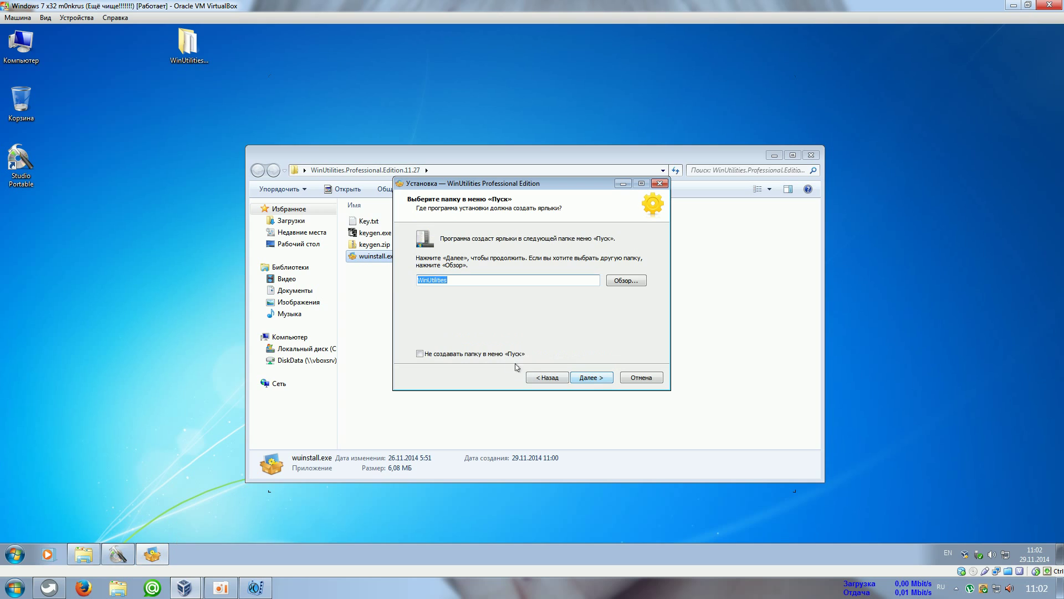
click(602, 379)
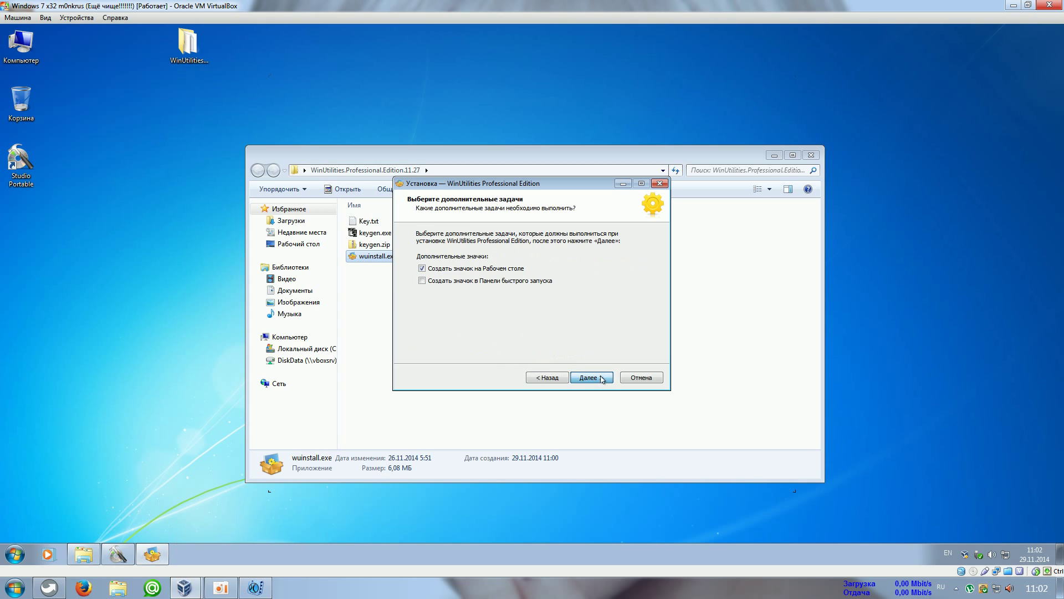
click(602, 379)
click(602, 379)
Move the installer window aside, run keygen.exe from the WinUtilities folder and close the folder window
drag(548, 186, 556, 330)
double_click(390, 238)
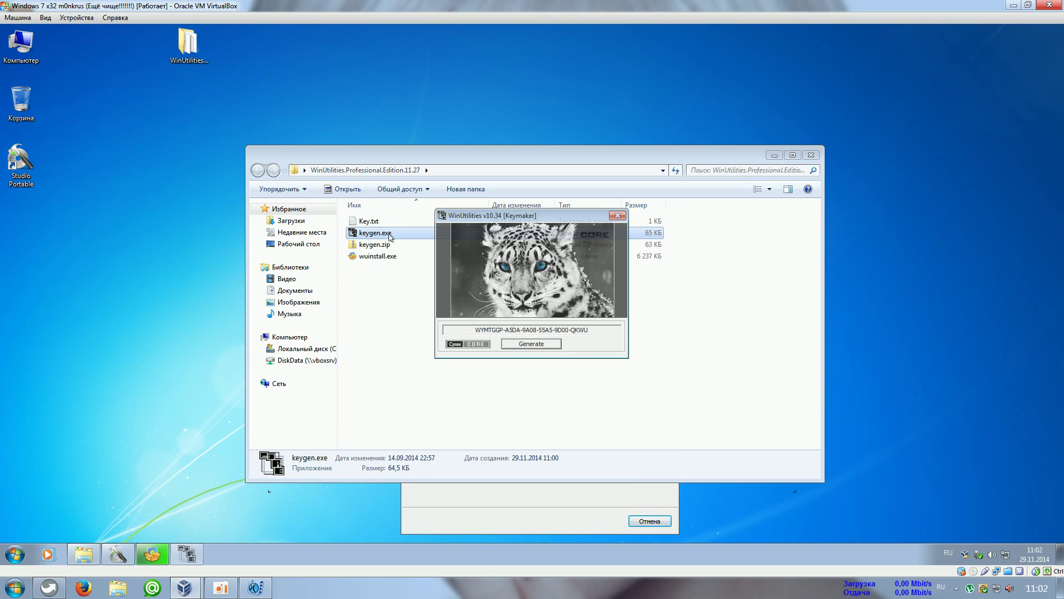
click(811, 155)
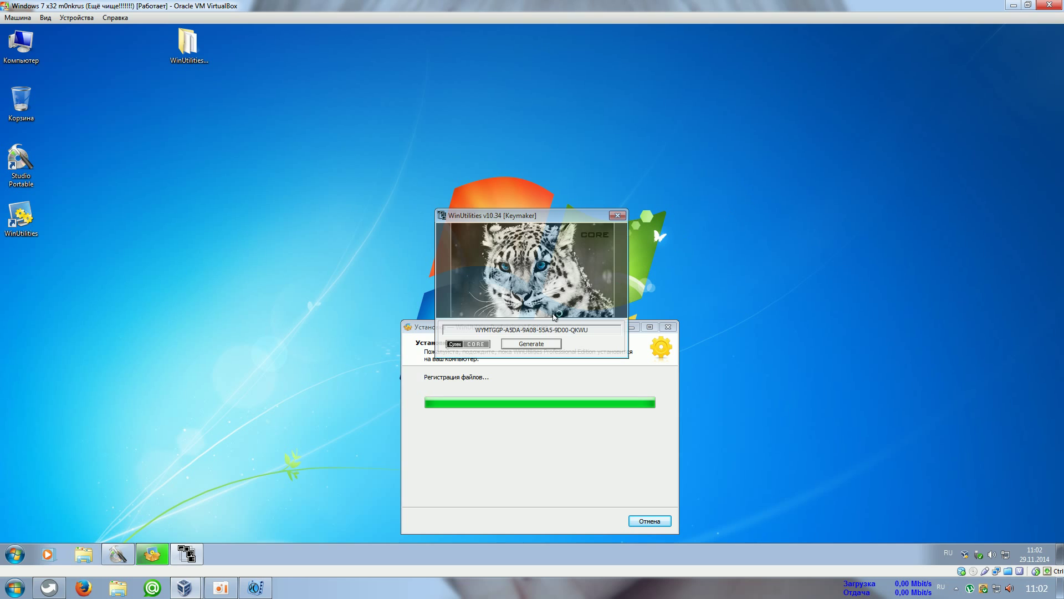
Generate a new licence code in the Keymaker window, copy it and close the window
click(531, 344)
drag(590, 330, 475, 331)
right_click(497, 330)
click(527, 361)
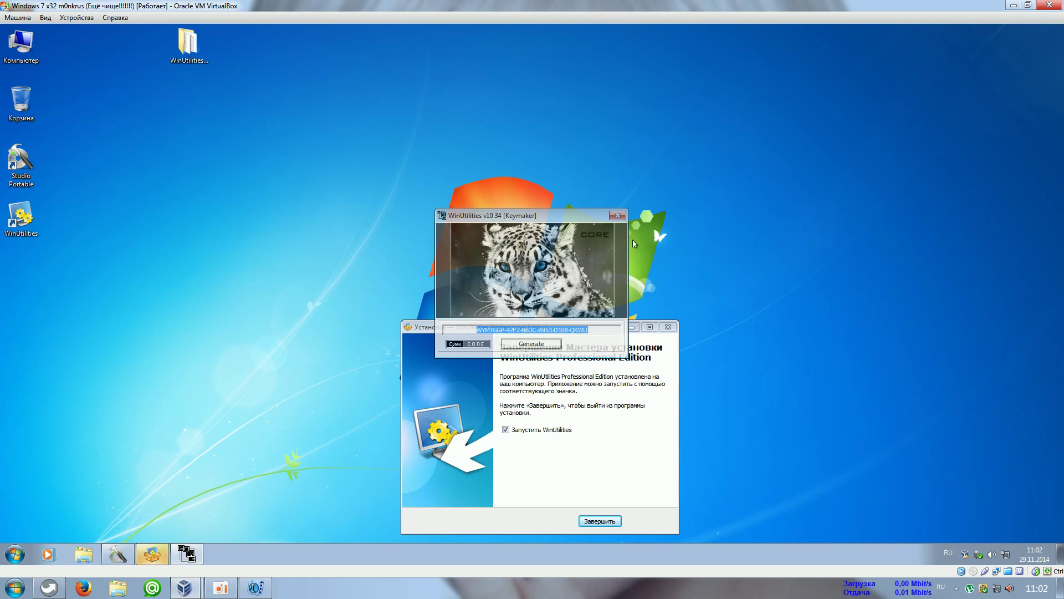
click(617, 215)
Finish the WinUtilities setup wizard so that the program launches
drag(564, 328, 577, 215)
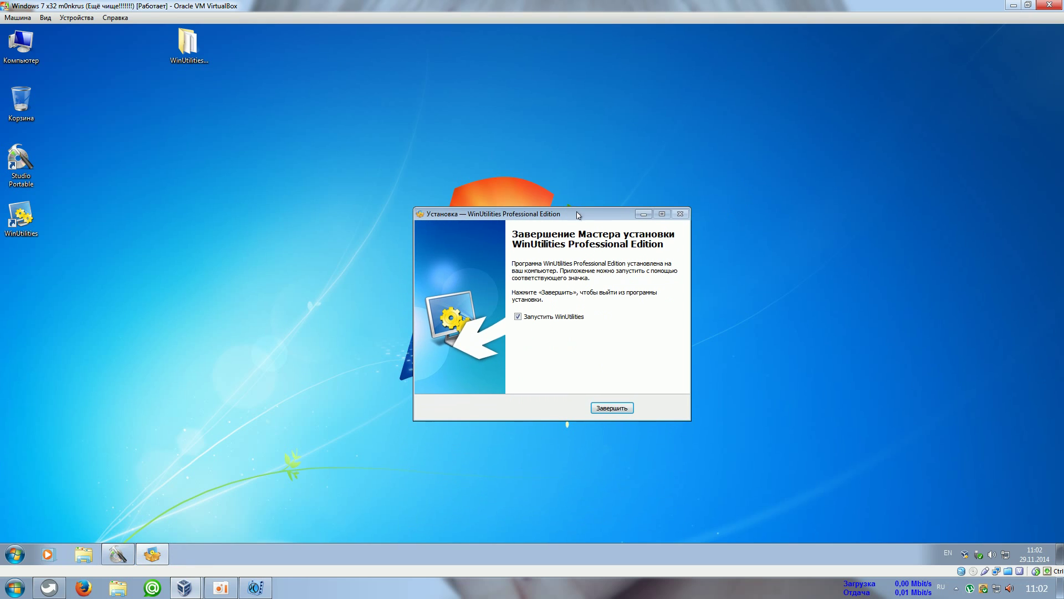
click(516, 317)
click(612, 407)
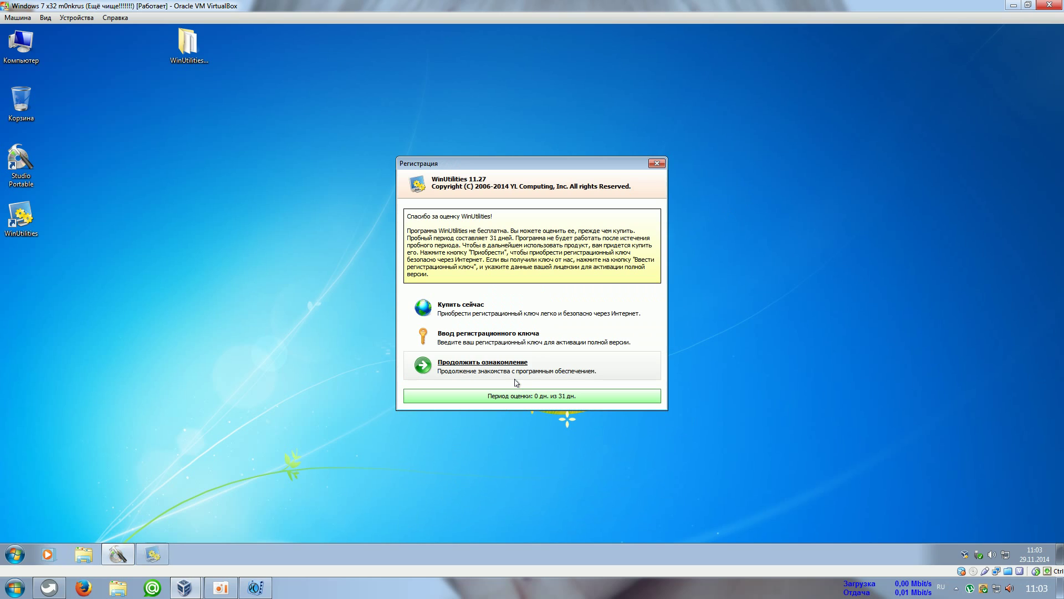
Paste the licence code and enter the licence name in the registration key dialog, and submit the registration
click(466, 334)
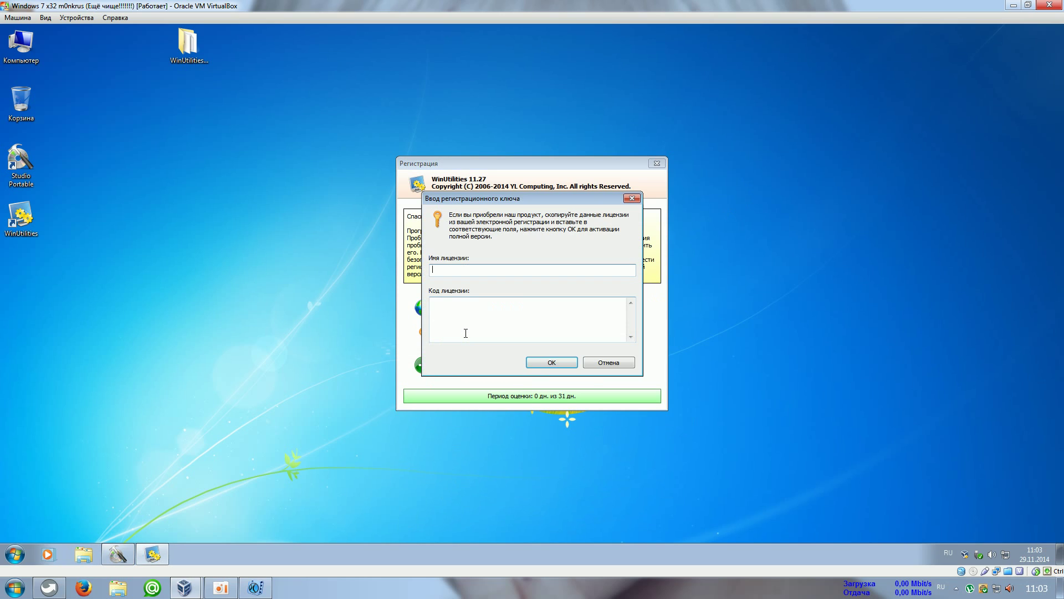
right_click(474, 303)
click(493, 350)
click(498, 271)
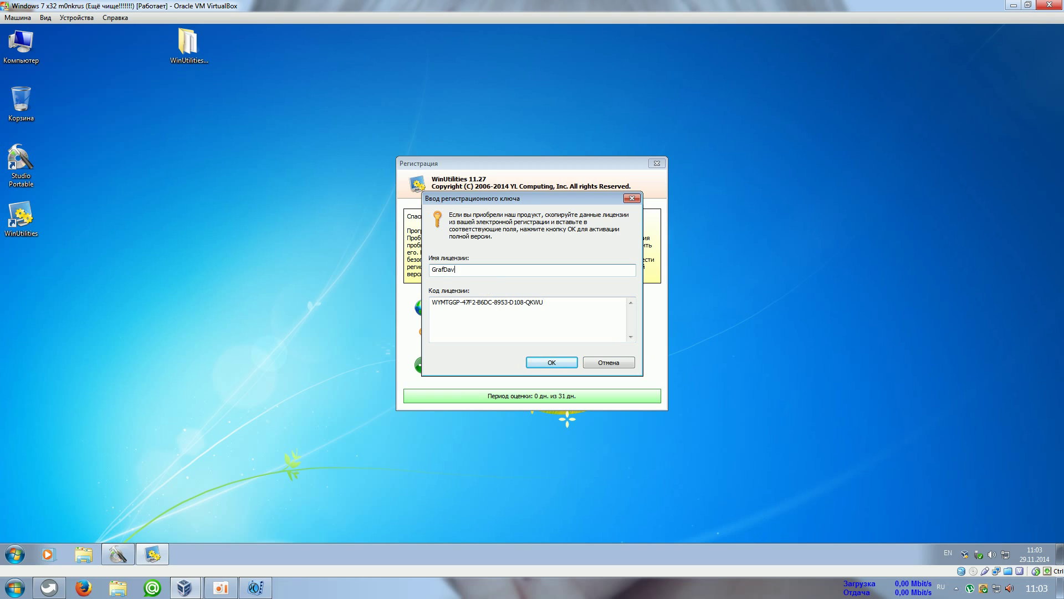
click(552, 362)
click(623, 327)
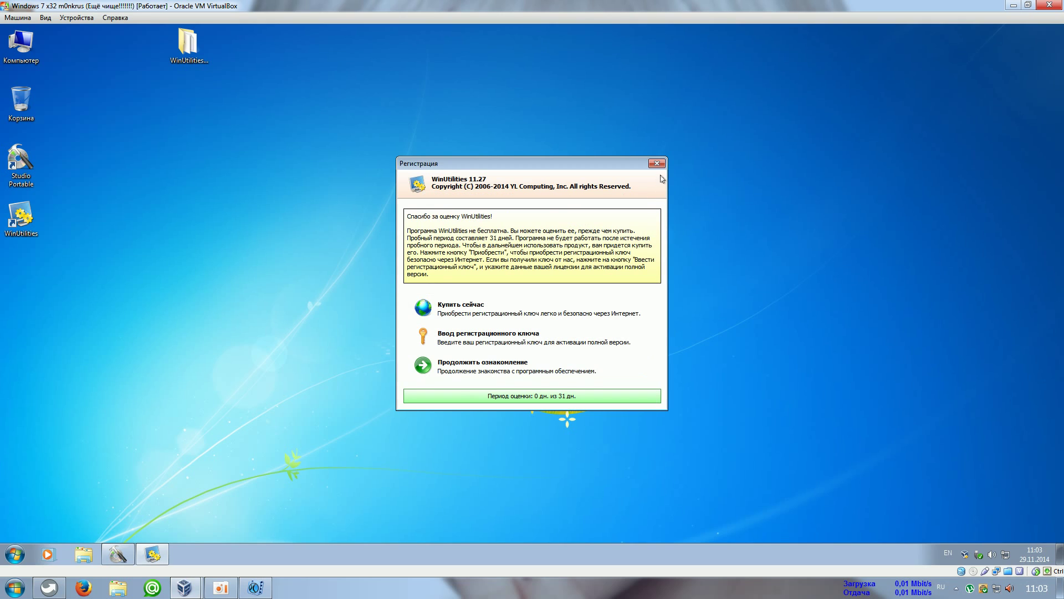
Relaunch WinUtilities from its desktop shortcut and close the browser window that opens with it
click(15, 554)
click(158, 211)
click(9, 221)
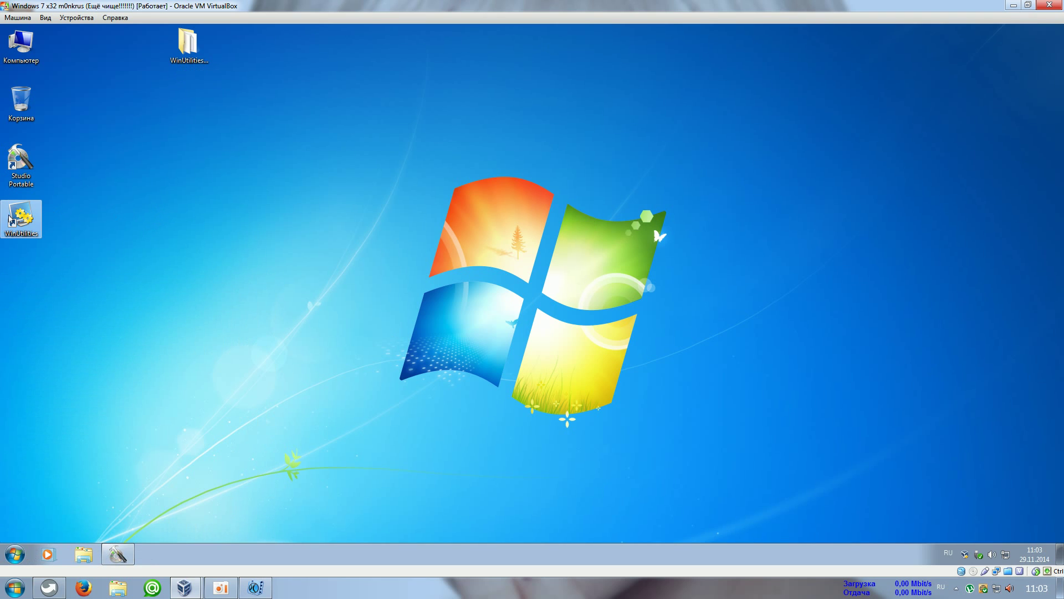
double_click(9, 220)
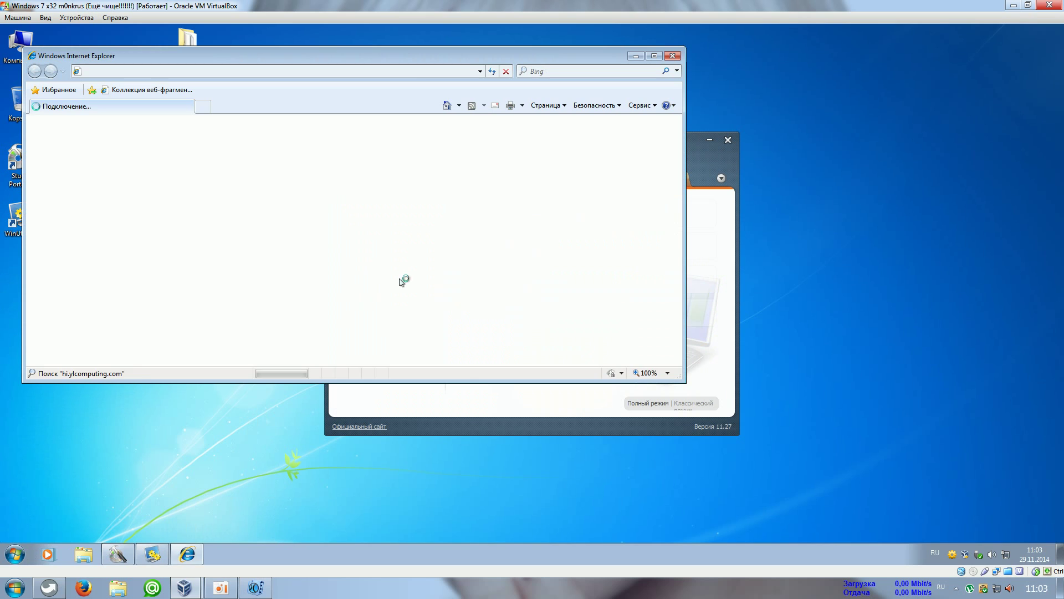
click(672, 55)
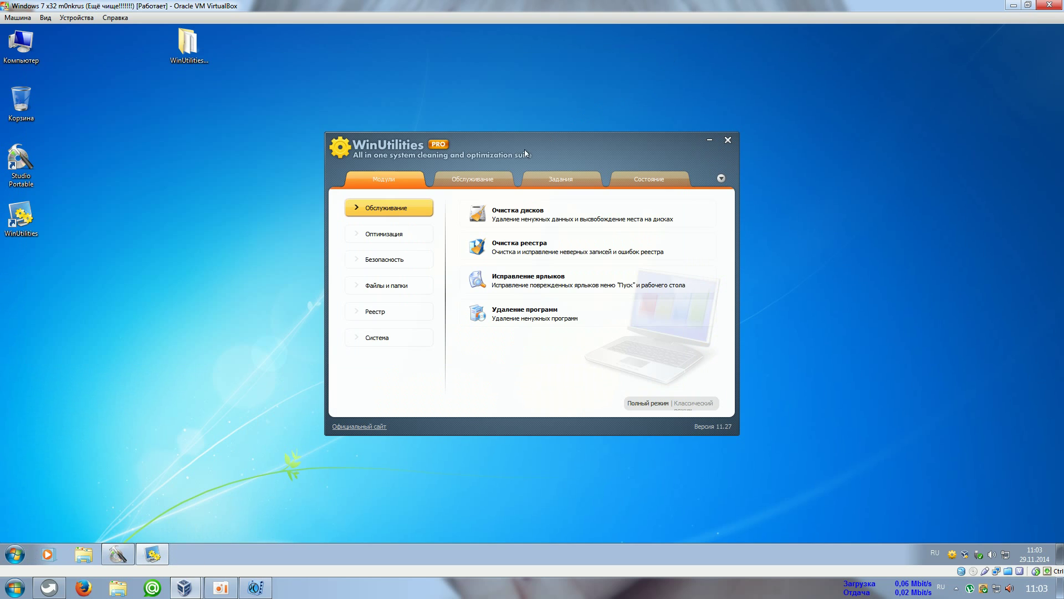
Turn off automatic update checking in the WinUtilities options, save the setting and exit WinUtilities
click(482, 180)
click(721, 178)
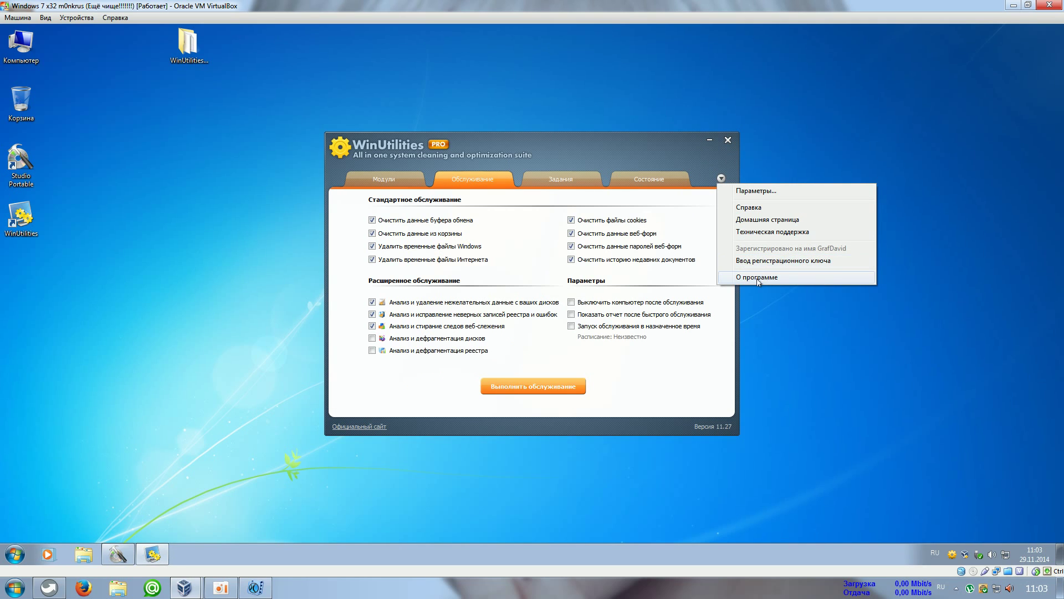
click(756, 191)
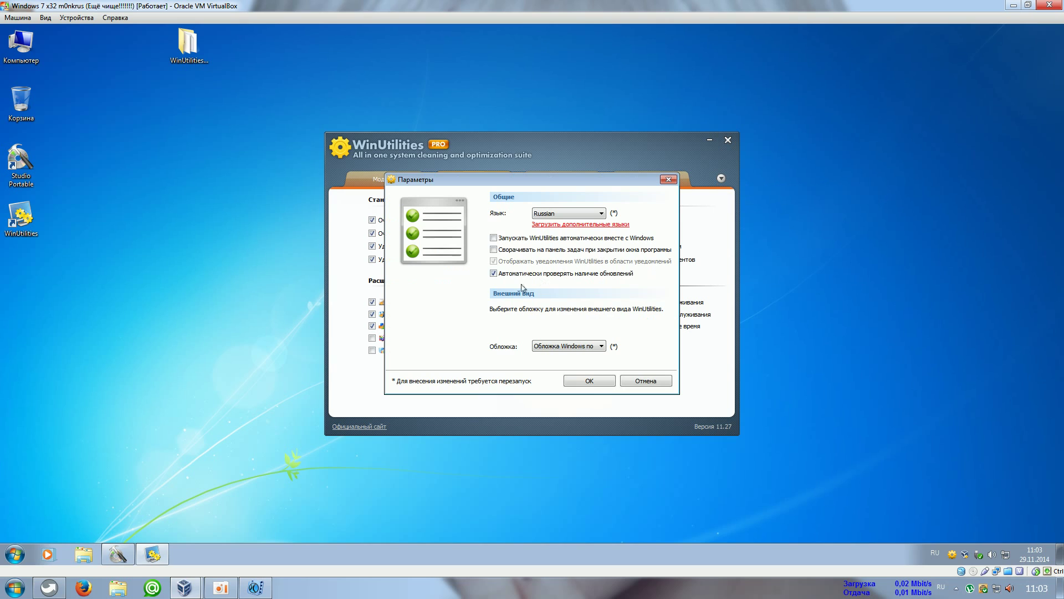
click(494, 273)
click(588, 380)
click(728, 140)
Switch to Spoon IDE and capture the difference snapshot into a new desktop folder named Новая папка
click(119, 553)
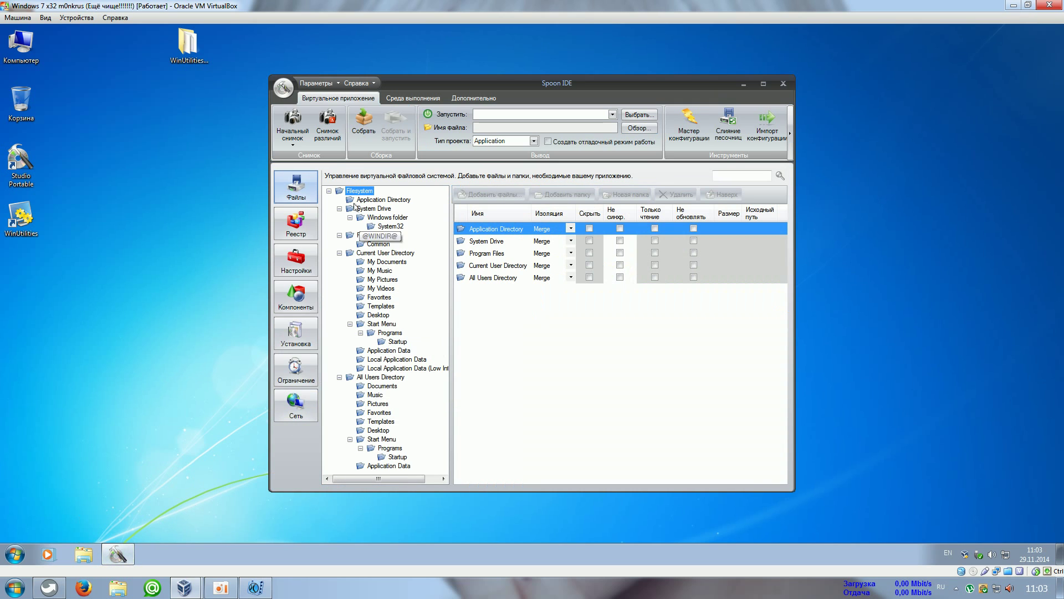
click(327, 118)
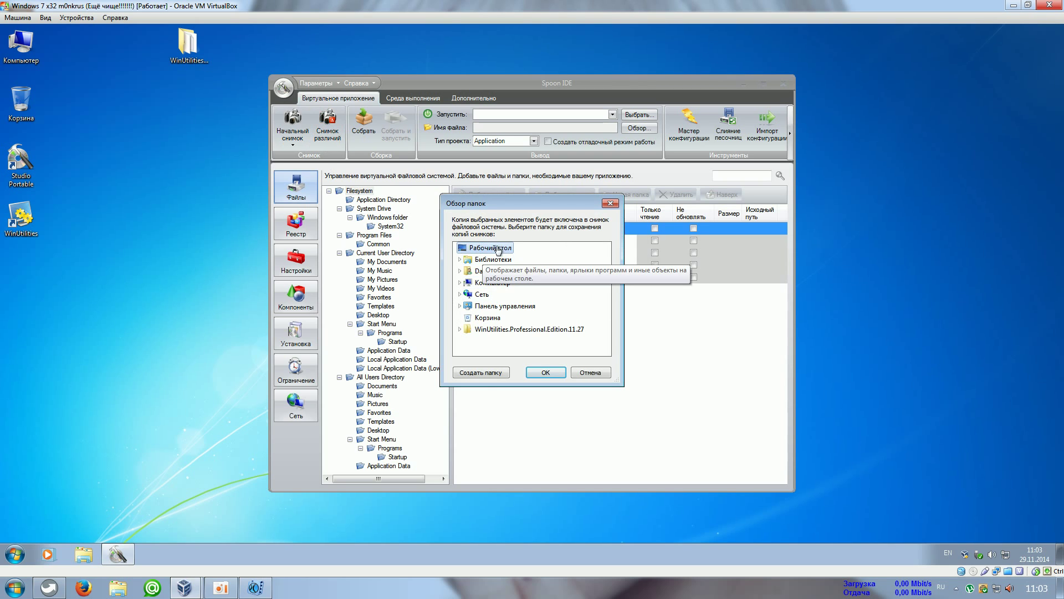
click(481, 372)
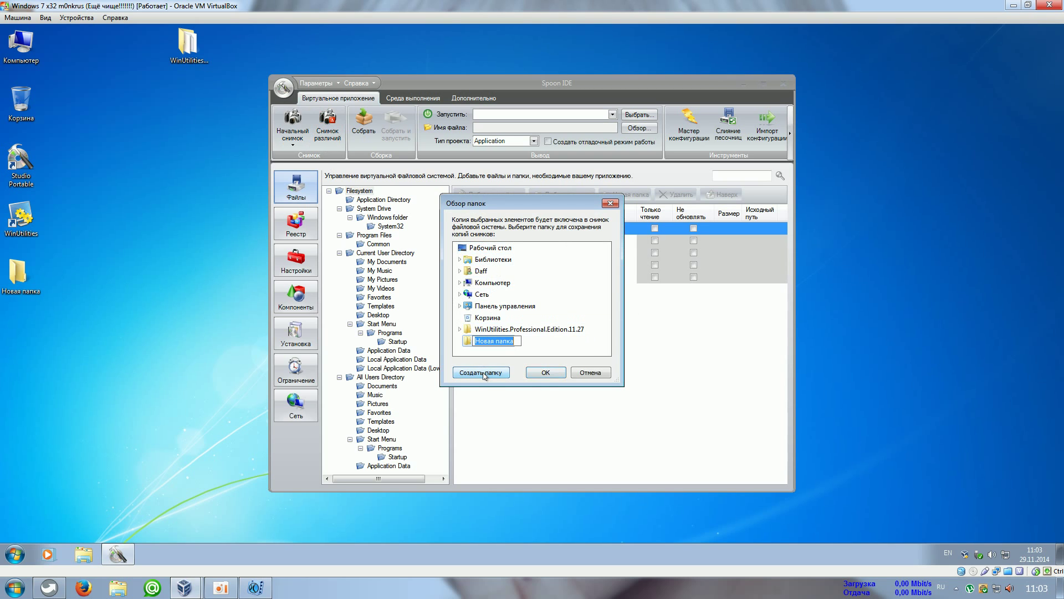
click(546, 372)
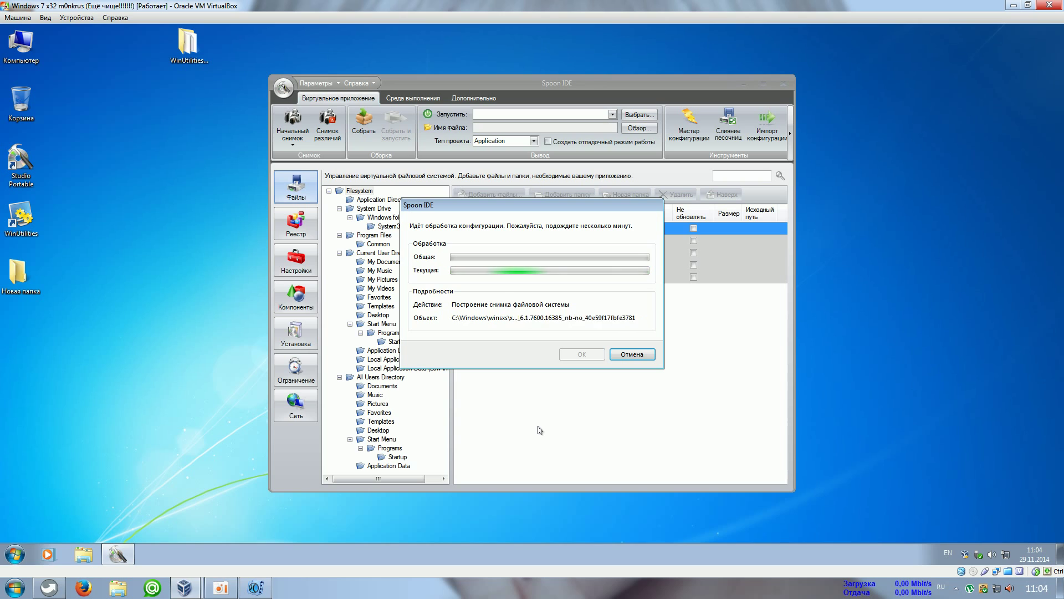
click(956, 591)
click(543, 395)
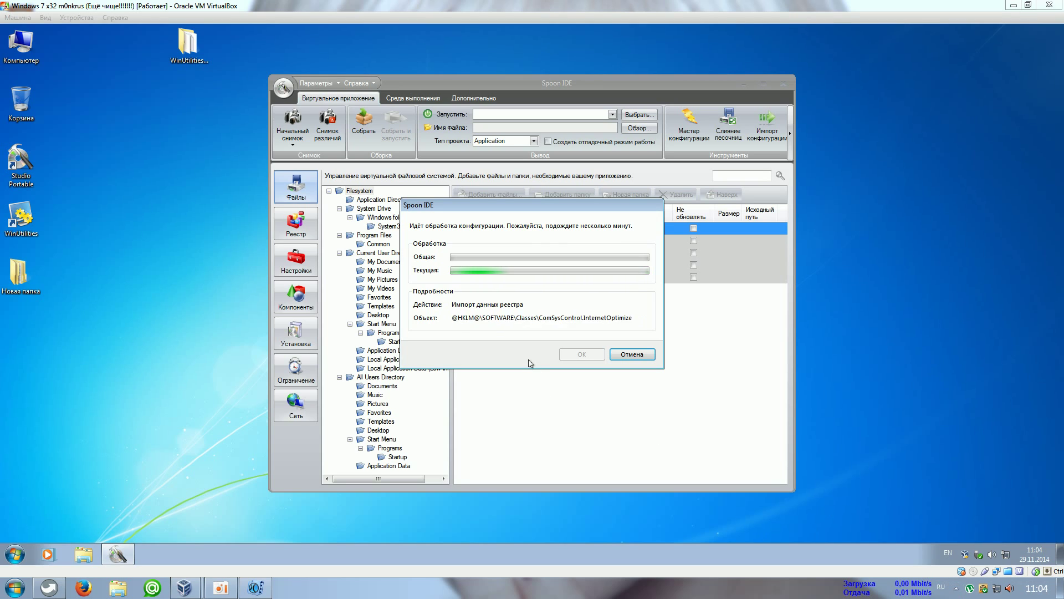
click(15, 587)
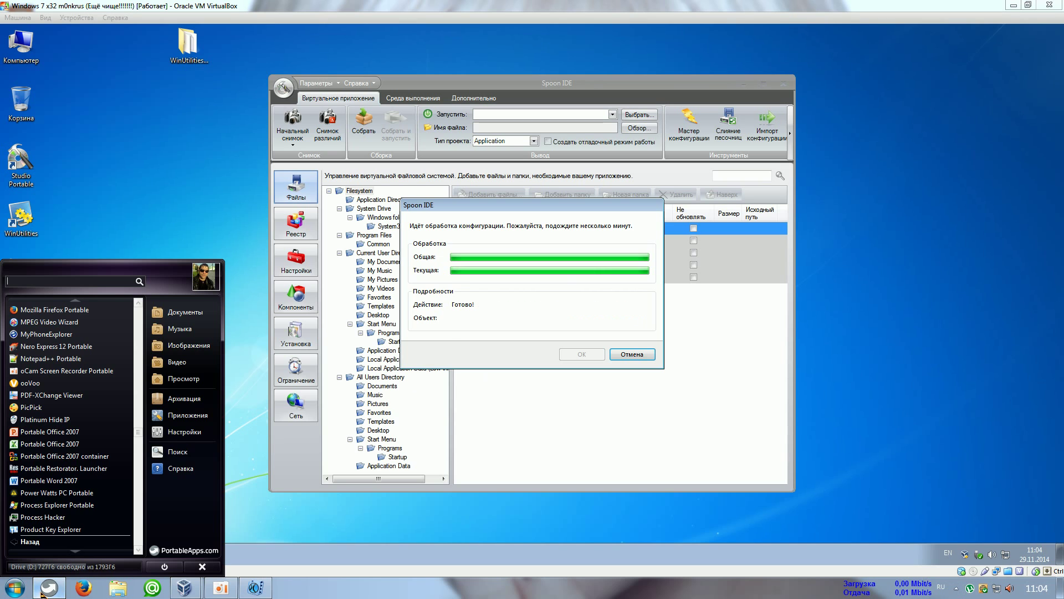
scroll(91, 429, down, 2)
scroll(92, 430, down, 5)
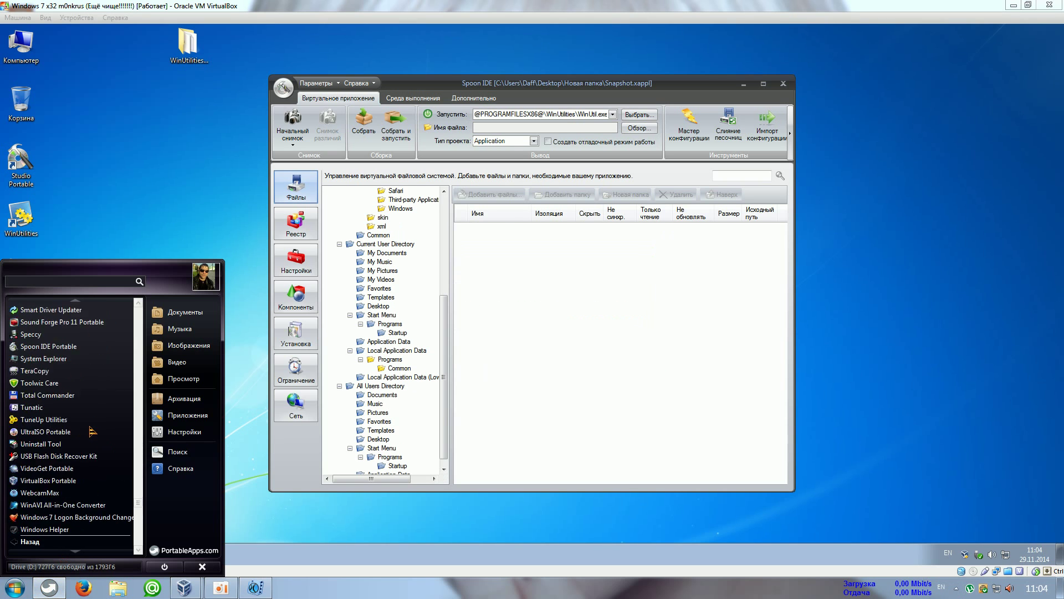
click(282, 517)
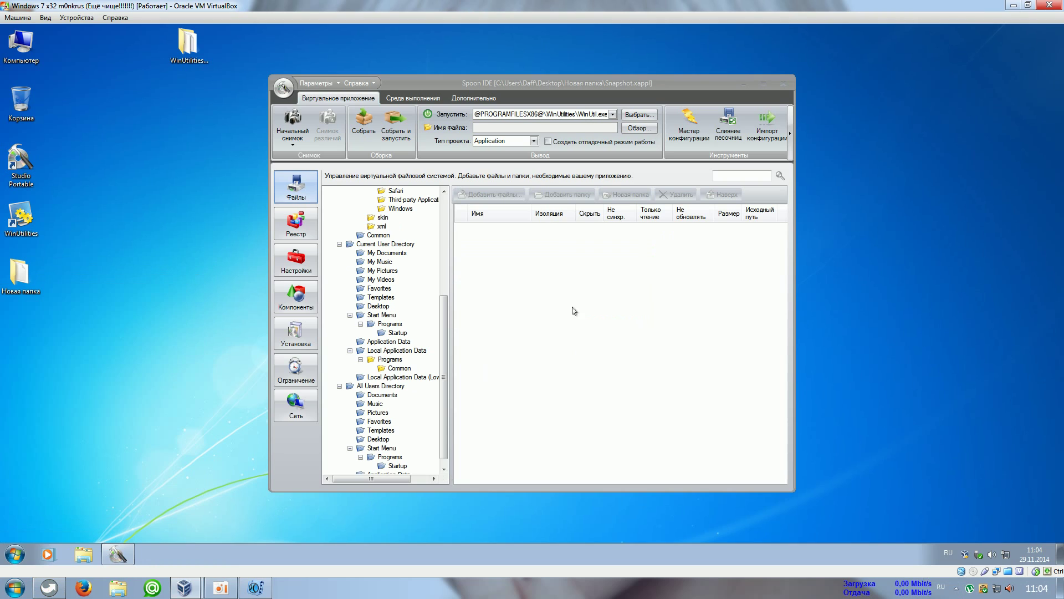
Delete the Programs folder and its Common subfolder from Local Application Data in the virtual file system
click(386, 357)
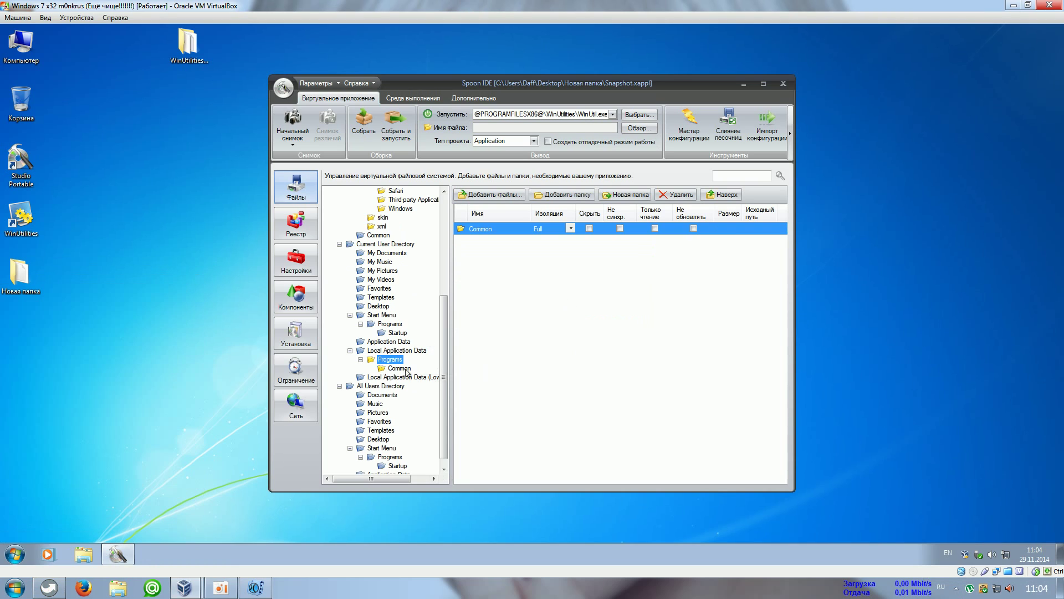
click(395, 367)
click(395, 366)
key(Return)
click(397, 350)
click(678, 194)
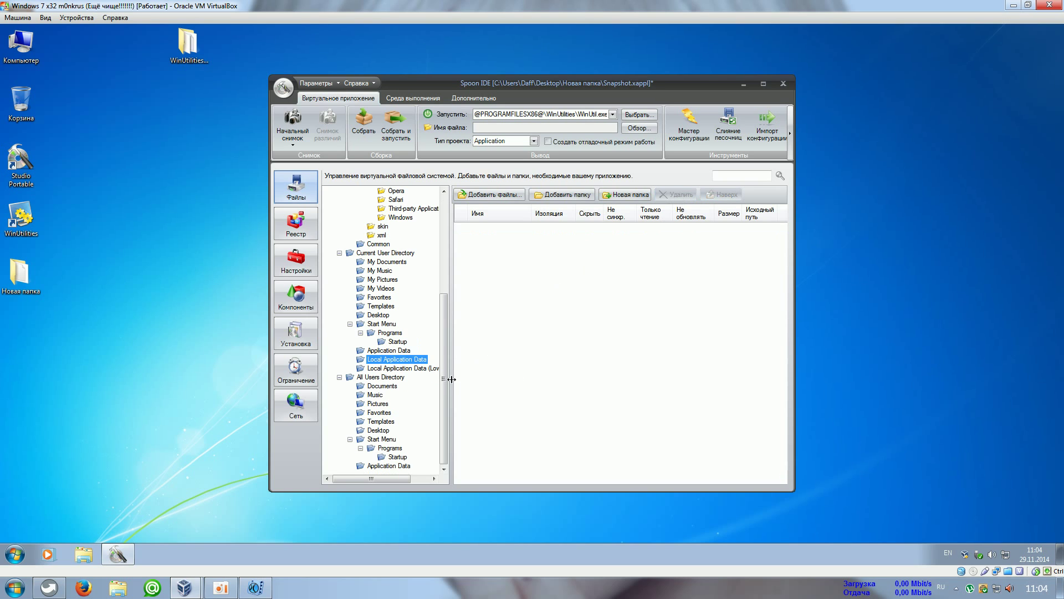
Delete every file except English.txt and Russian.txt from the WinUtilities language folder under Program Files
drag(443, 380, 444, 250)
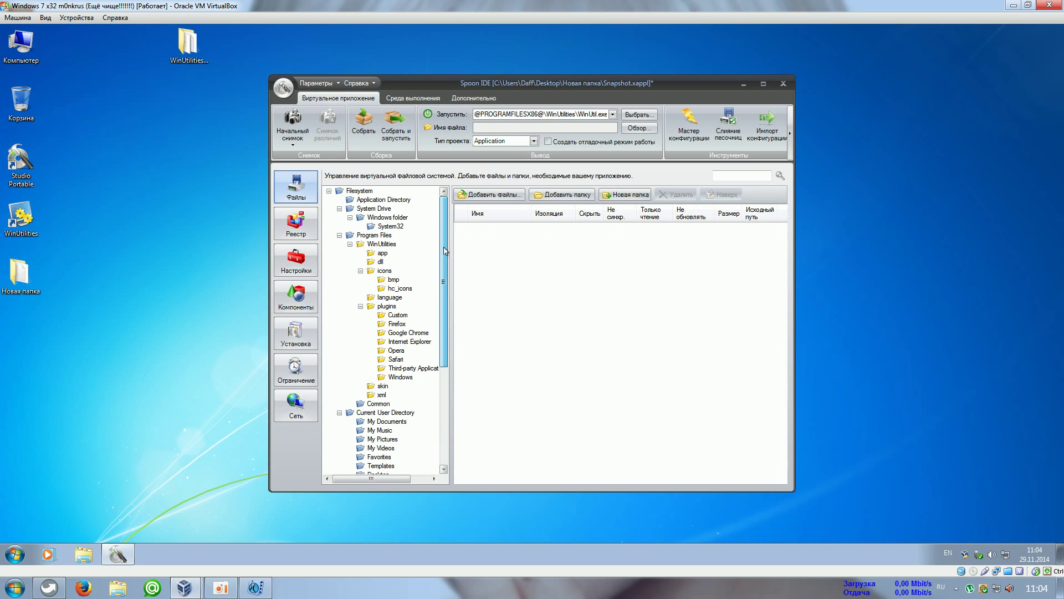
click(381, 236)
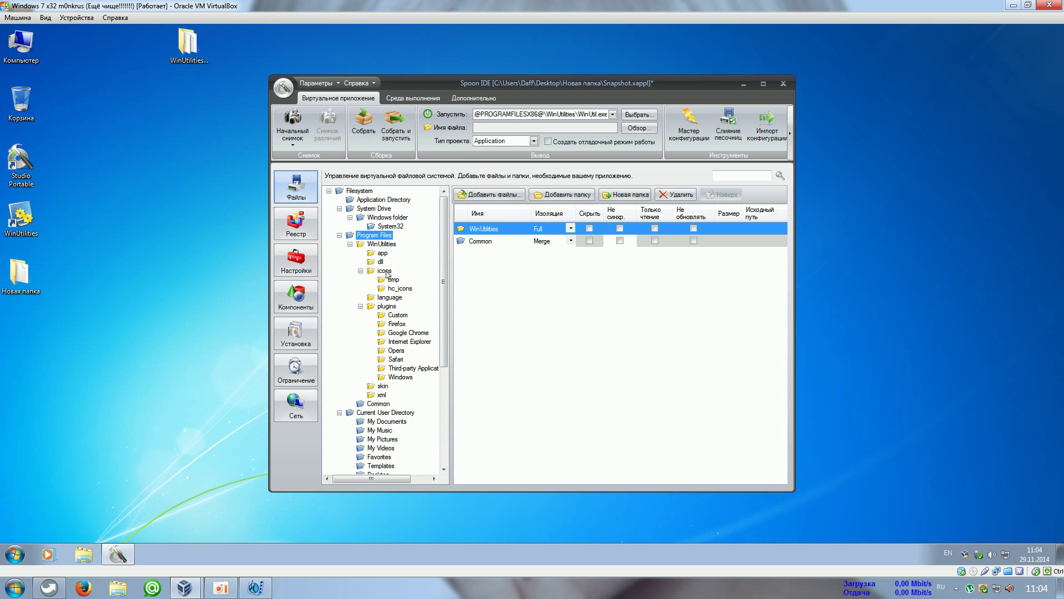
click(395, 298)
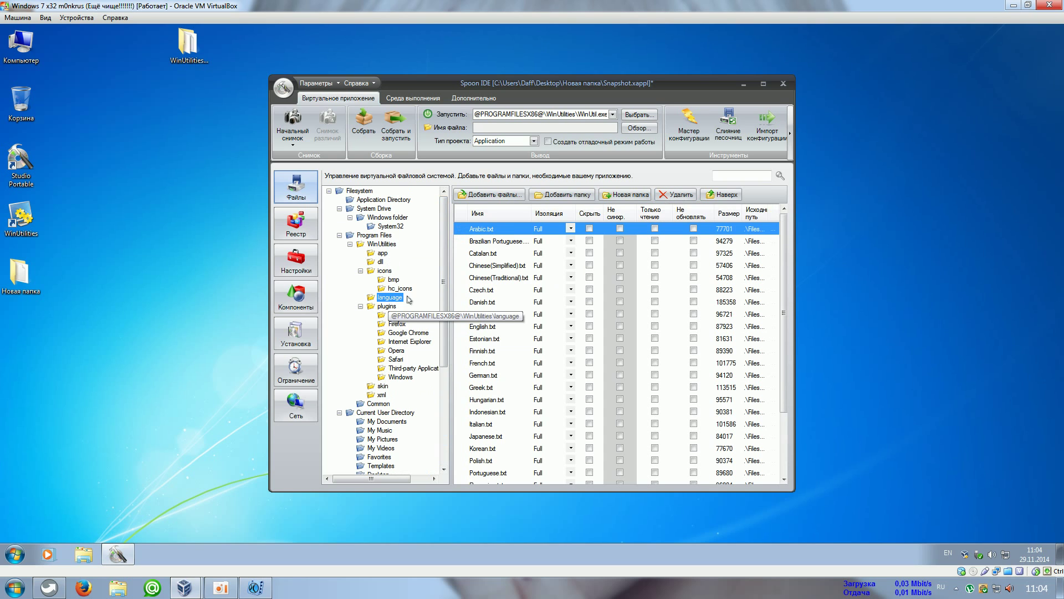
click(397, 298)
drag(489, 231, 498, 318)
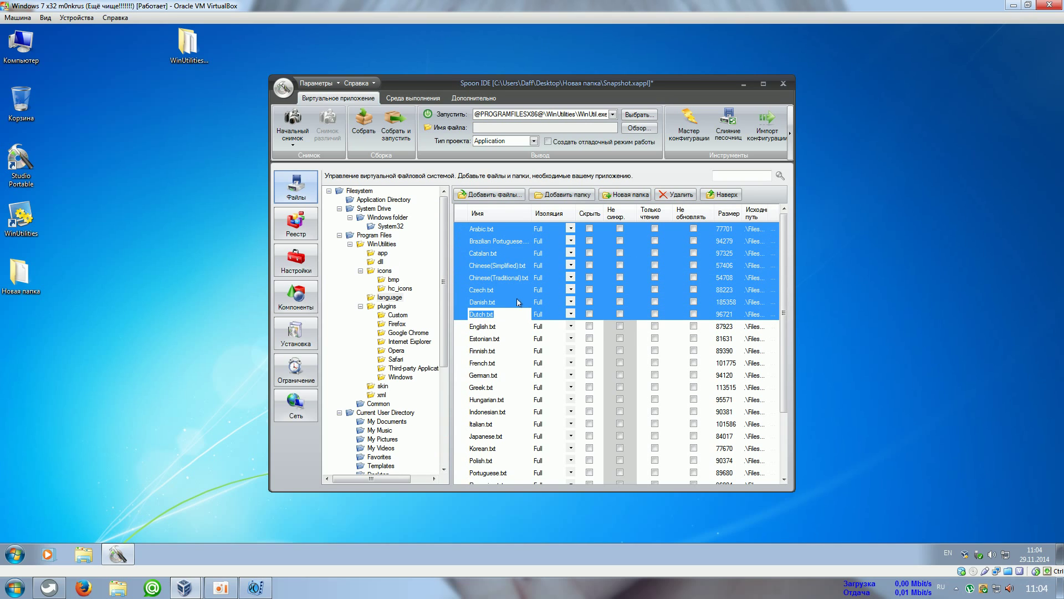
click(679, 195)
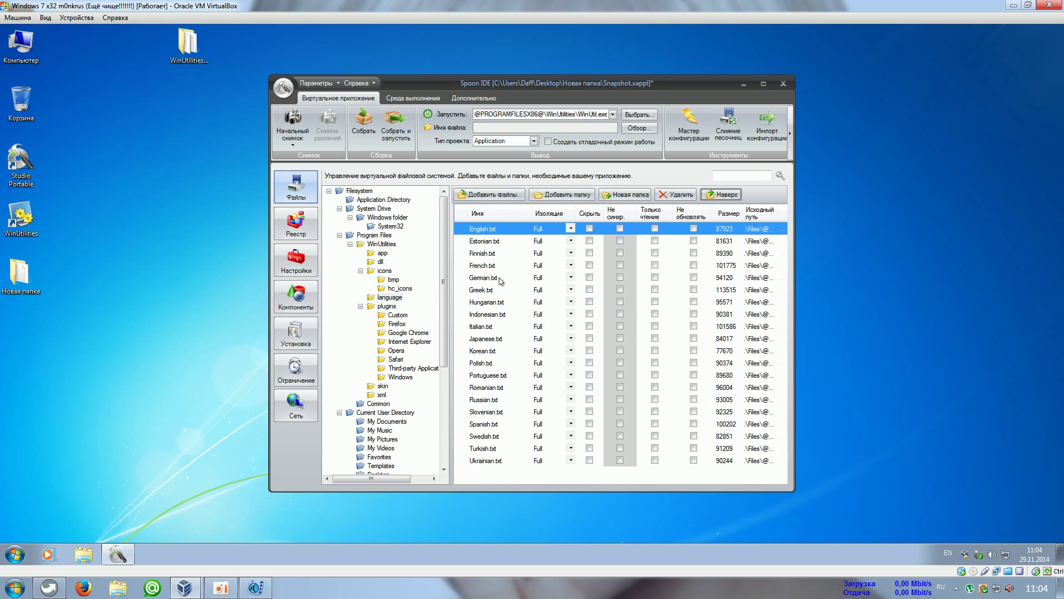
drag(496, 246, 509, 388)
click(676, 195)
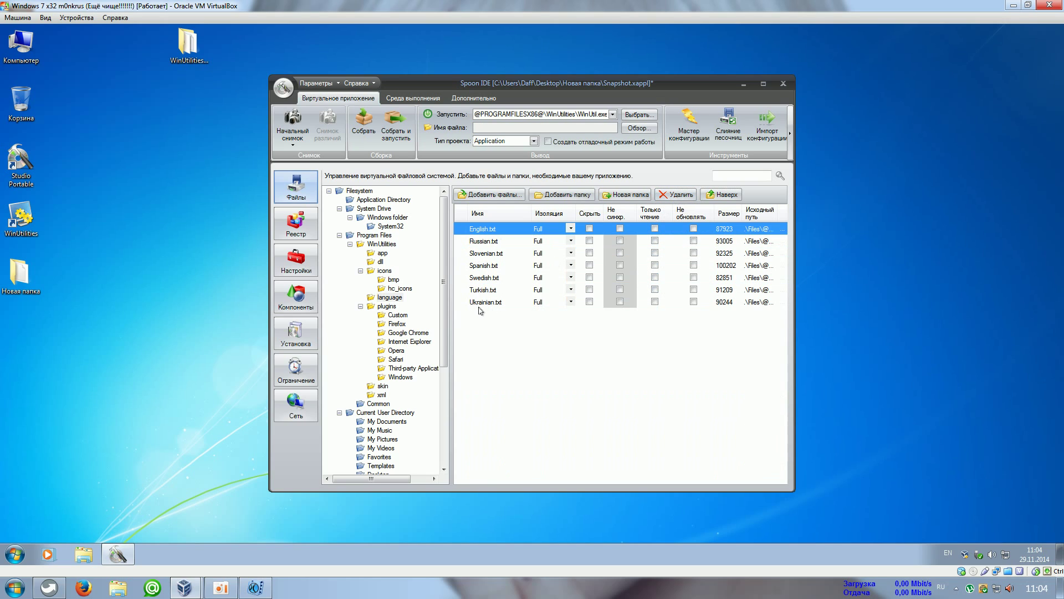
drag(484, 303, 489, 257)
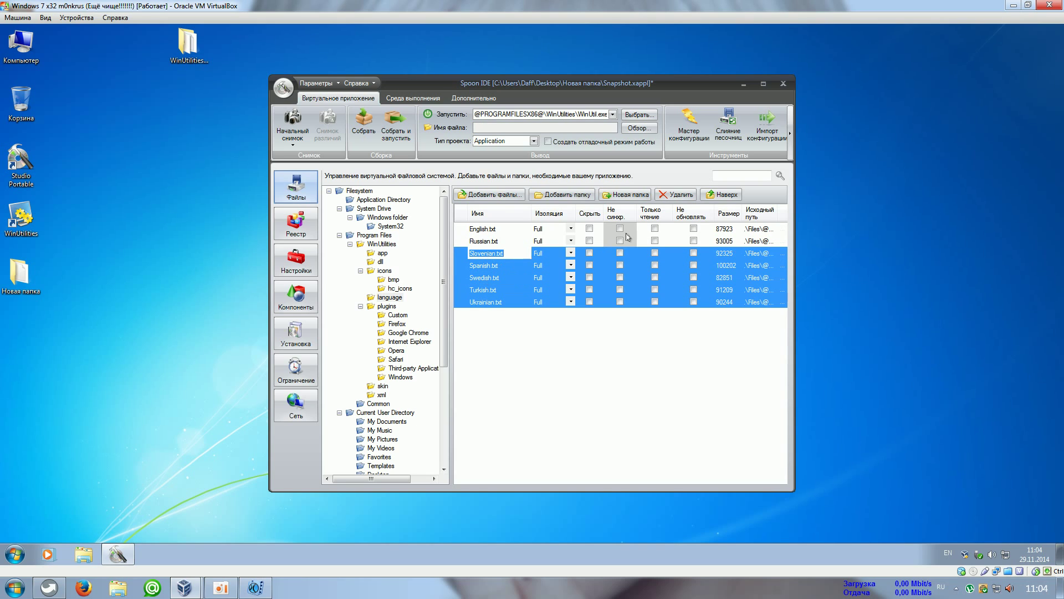
click(679, 197)
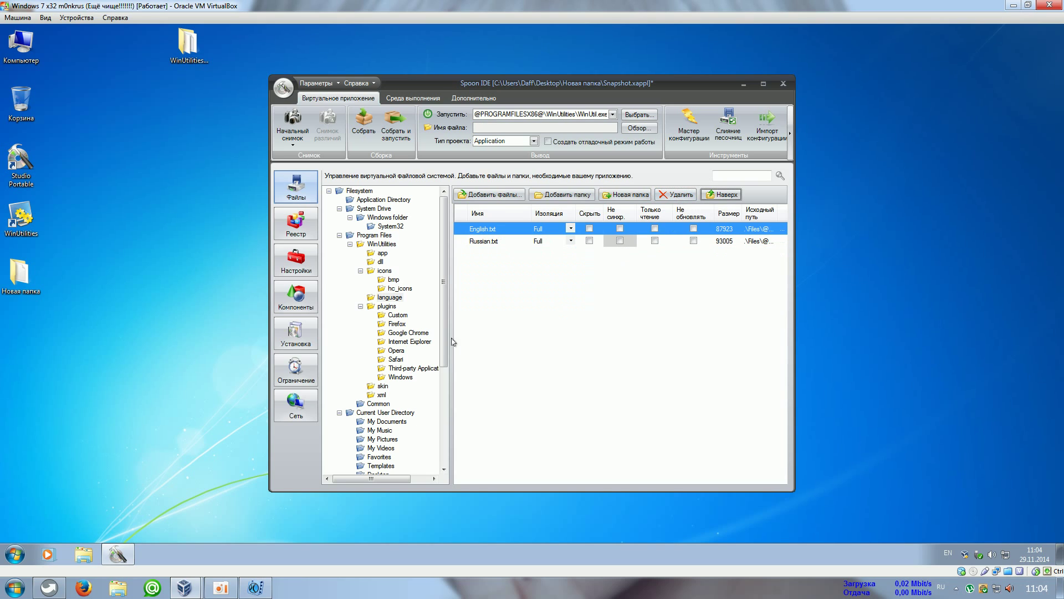
Remove the WinUtilitiesDocumentProtector ProgId and the WinUtilities desktop shortcut from the virtual application's setup configuration
click(296, 260)
click(296, 333)
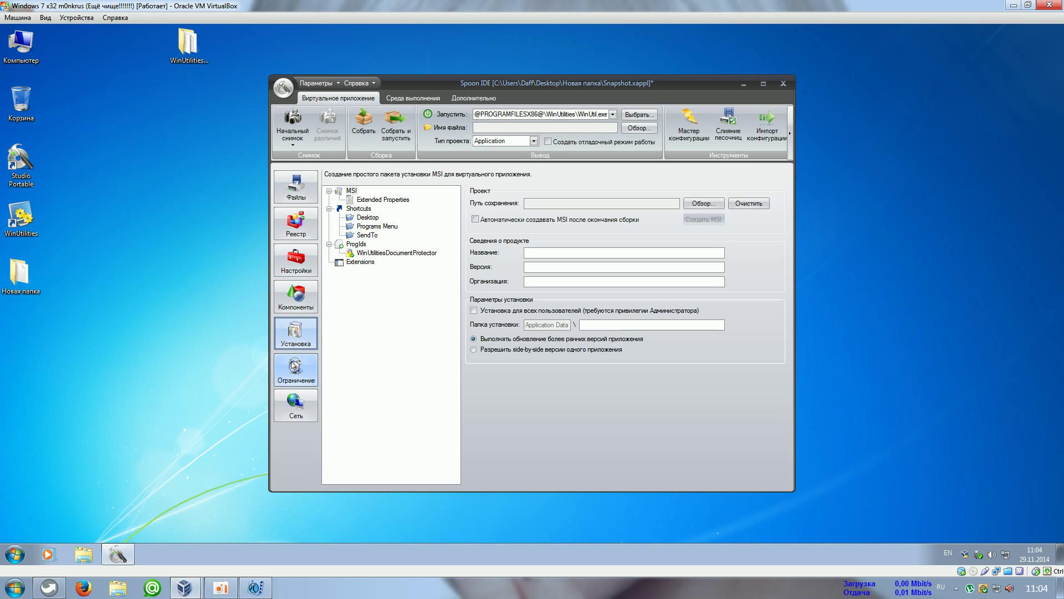
click(352, 245)
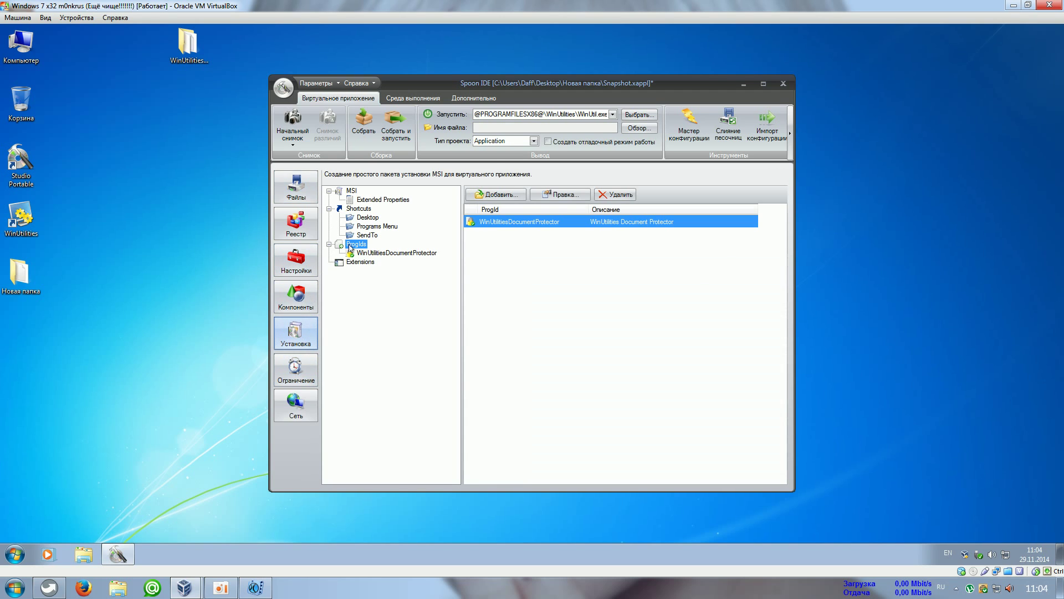
click(615, 194)
click(373, 227)
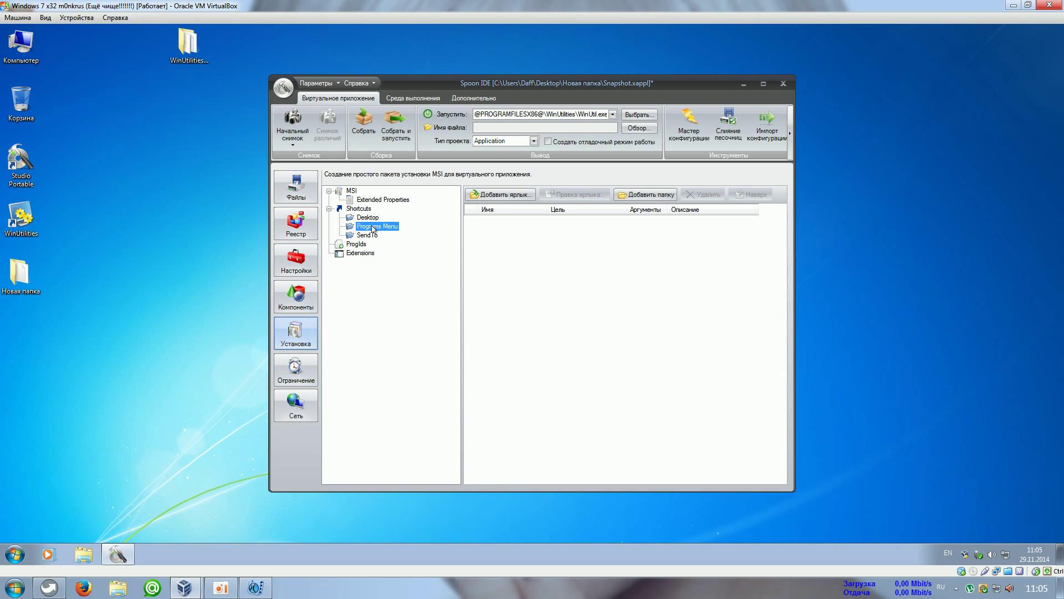
click(368, 218)
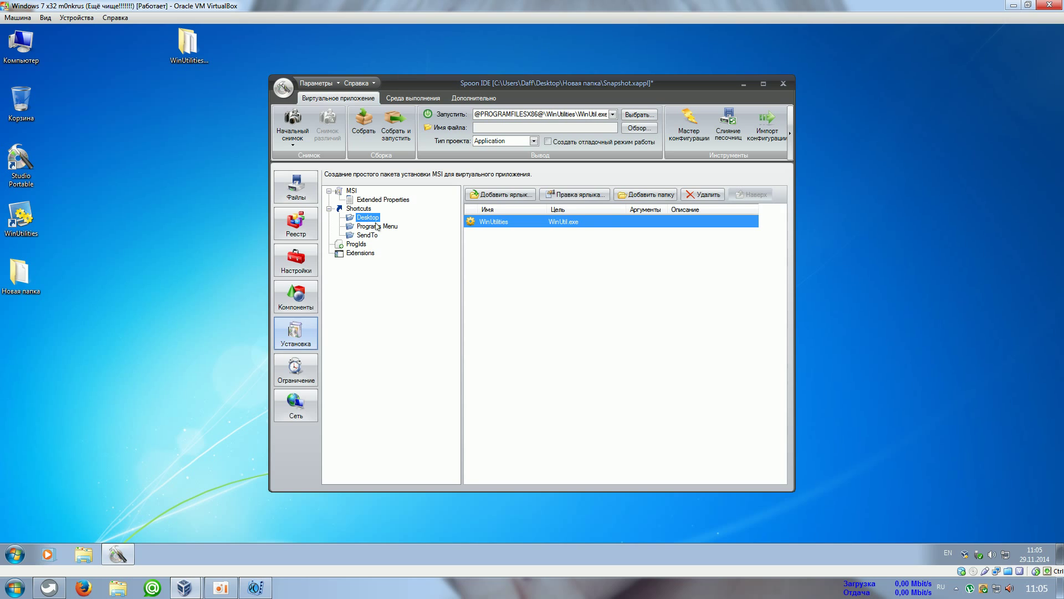
click(701, 194)
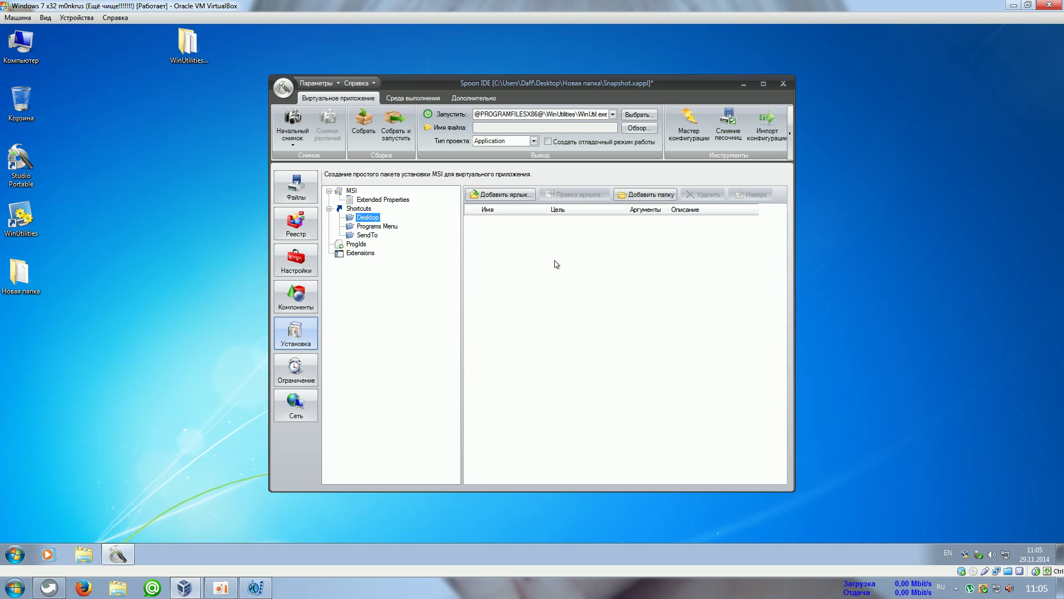
In the process settings, enable data compression and sandbox deletion on exit, disable Spoon command-line argument support, and clear the sandbox folder path
click(297, 231)
click(299, 262)
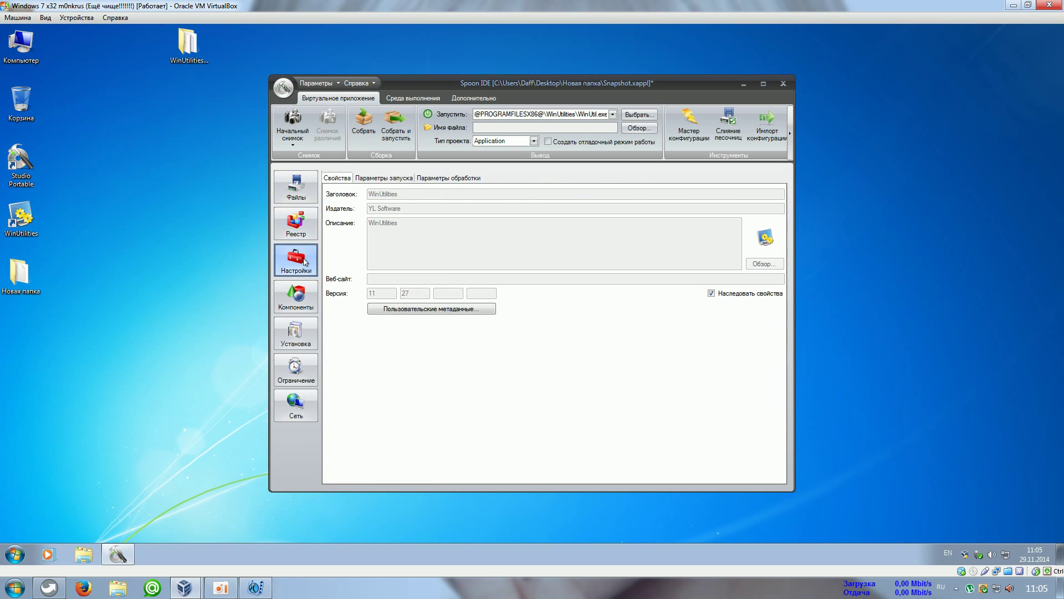
click(443, 177)
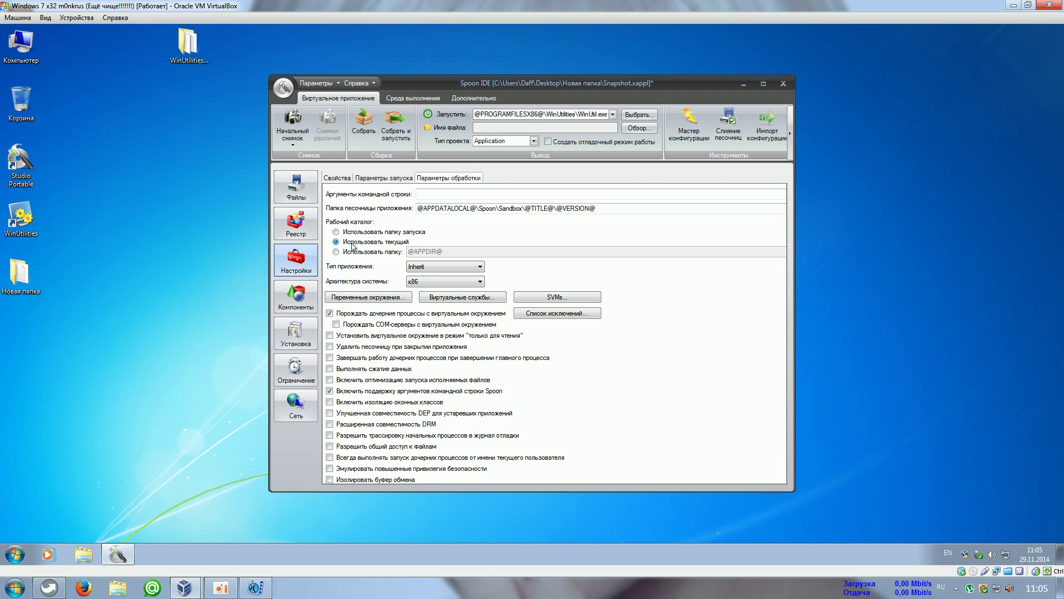
click(329, 369)
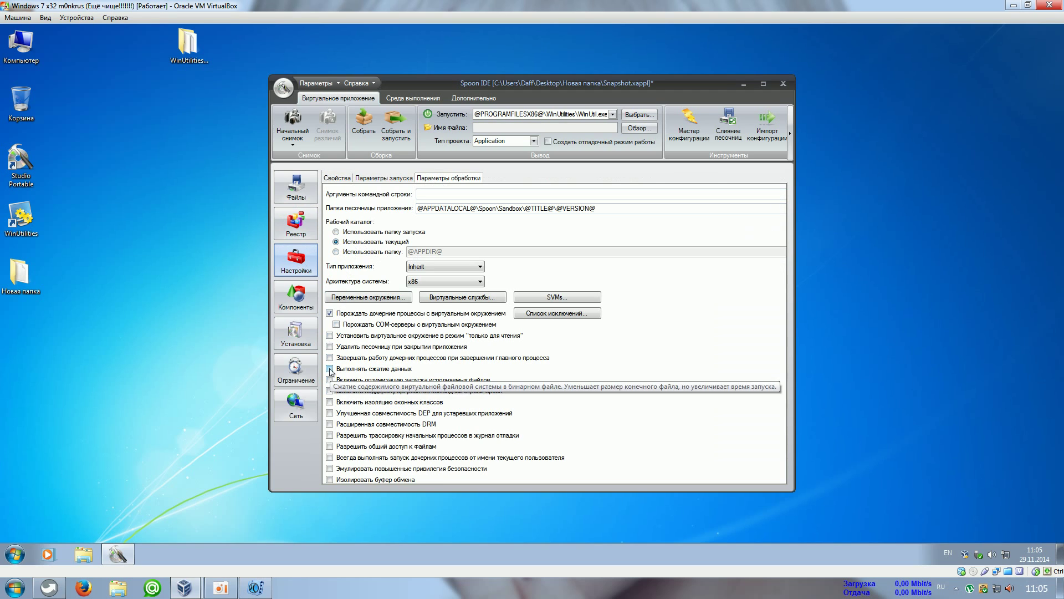
click(560, 333)
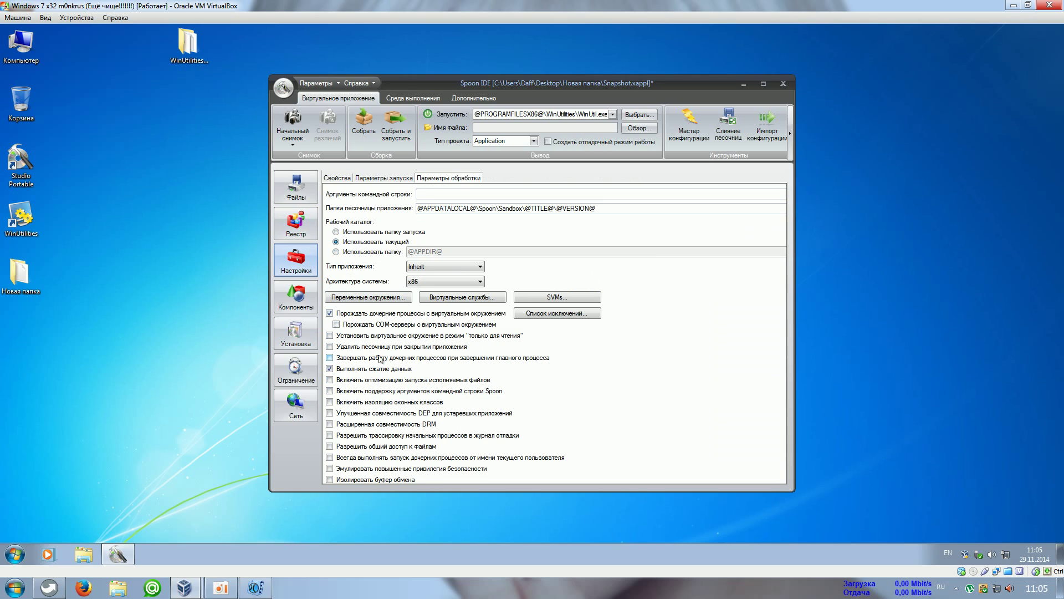
click(330, 346)
drag(600, 209, 390, 219)
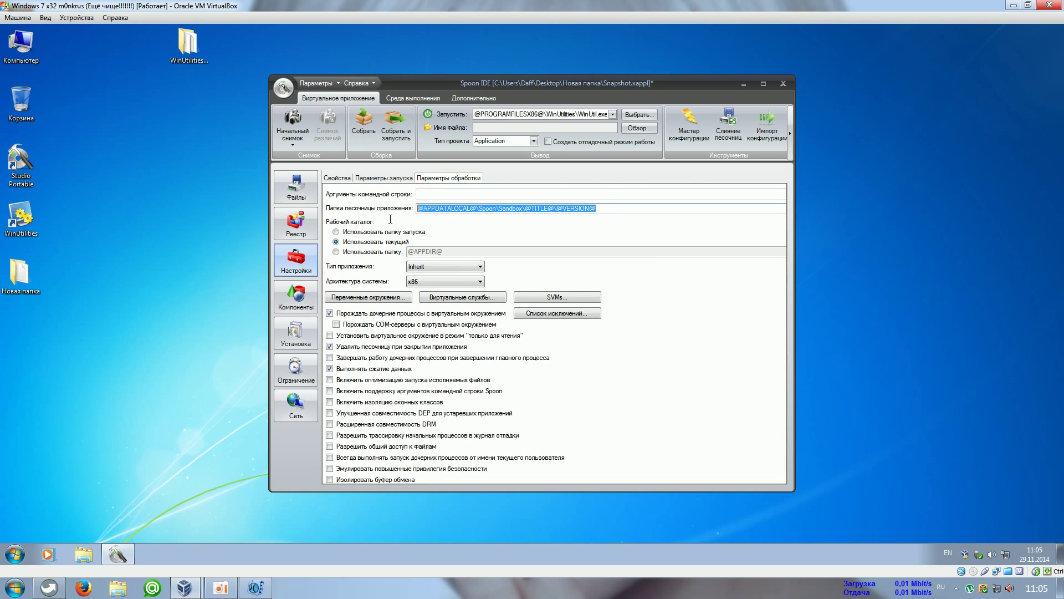
key(BackSpace)
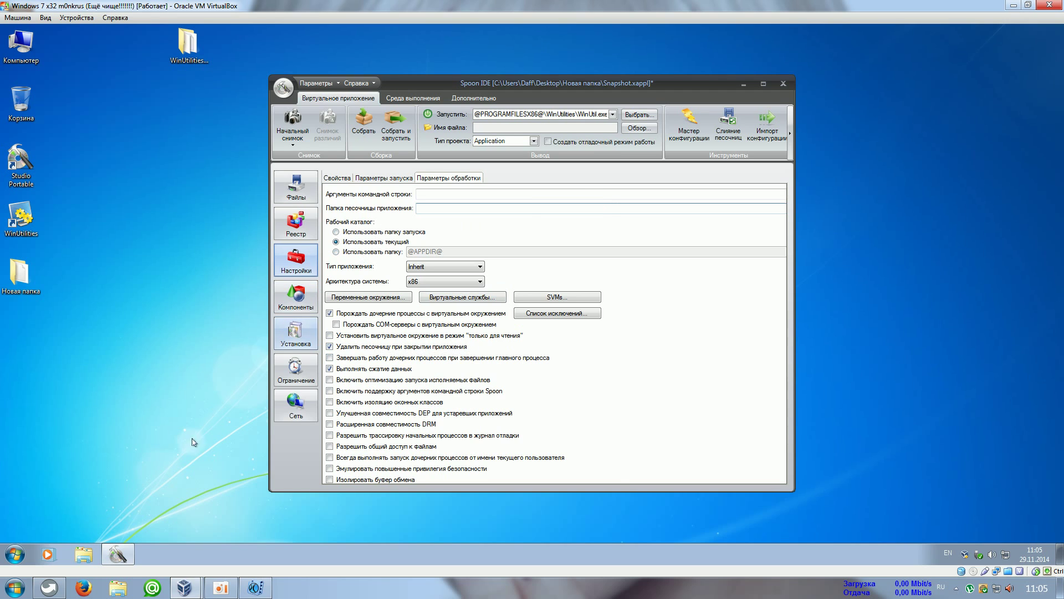
Switch to the host's file explorer and open the folder D:\Программы\Хлам\Создание Portable программ
click(122, 589)
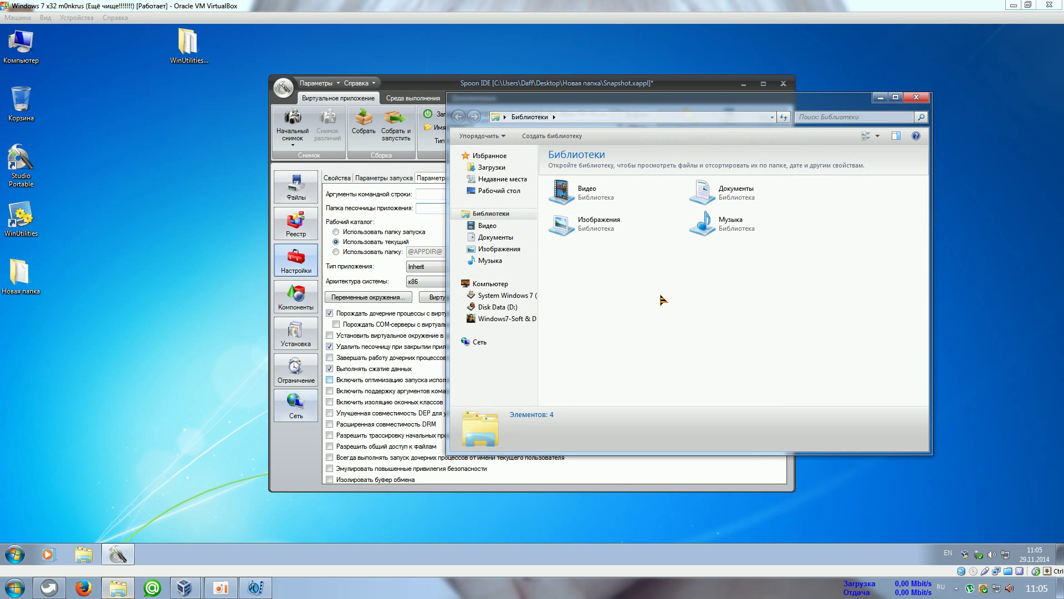
click(495, 307)
drag(704, 98, 563, 154)
double_click(445, 326)
click(428, 453)
double_click(427, 453)
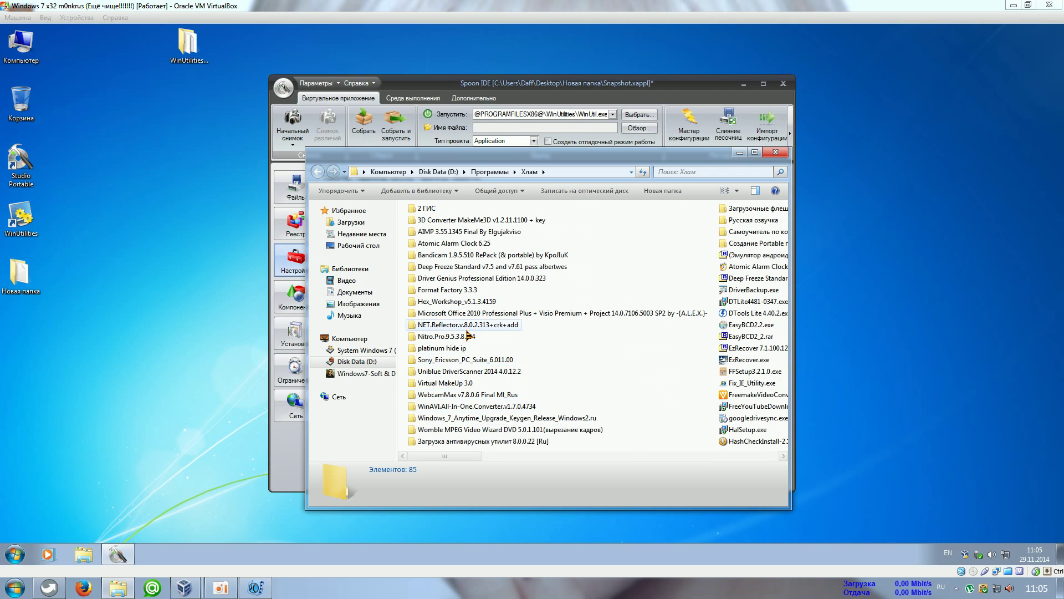
click(737, 243)
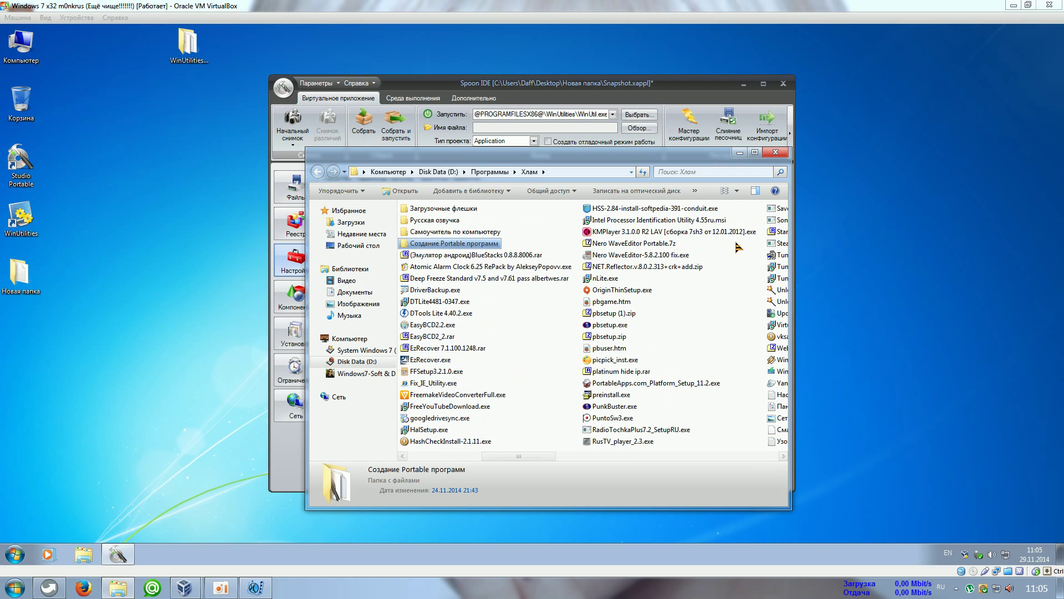
double_click(480, 245)
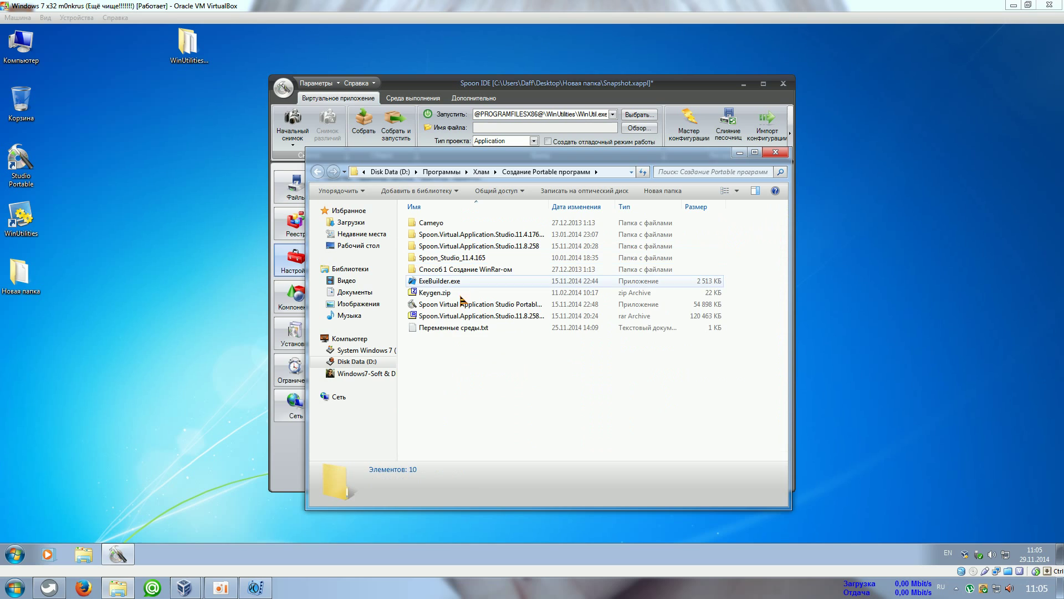
Open Переменные среды.txt, copy the path C:\Users\%UserName%\AppData\Local\Temp\, and close the text file and its folder
double_click(454, 328)
drag(198, 230, 25, 228)
click(29, 229)
right_click(32, 229)
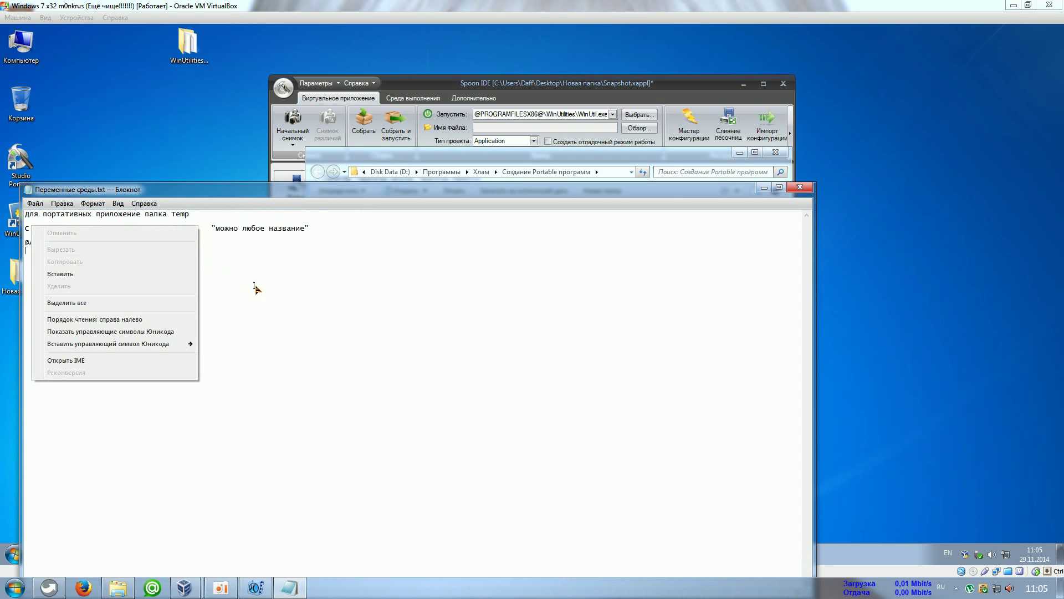
click(233, 272)
drag(203, 229, 27, 232)
right_click(29, 230)
click(53, 265)
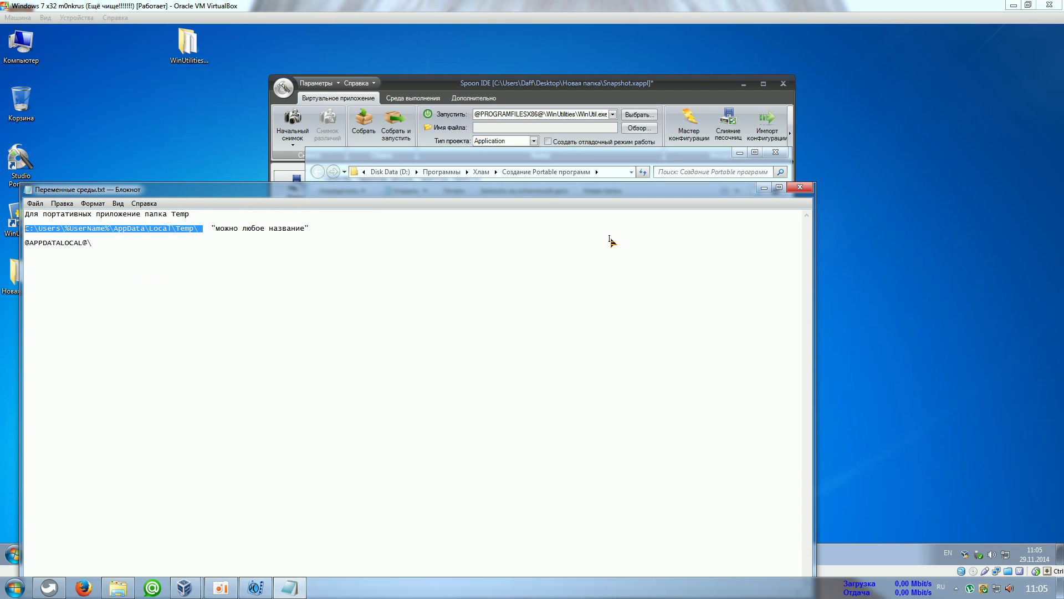
click(800, 187)
click(776, 154)
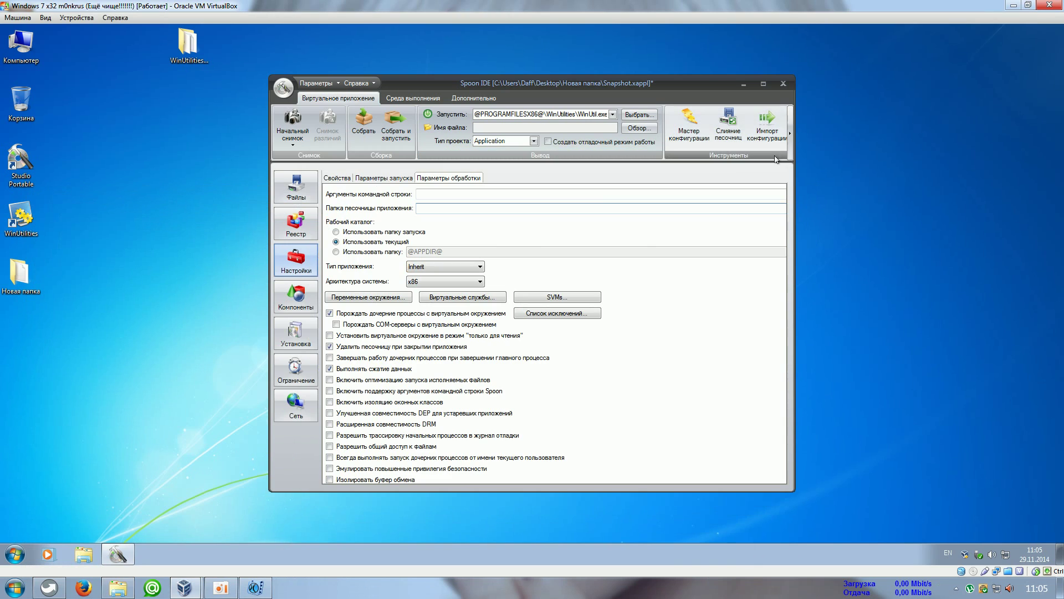
Paste C:\Users\%UserName%\AppData\Local\Temp\ as the application's sandbox folder in the process settings
right_click(446, 207)
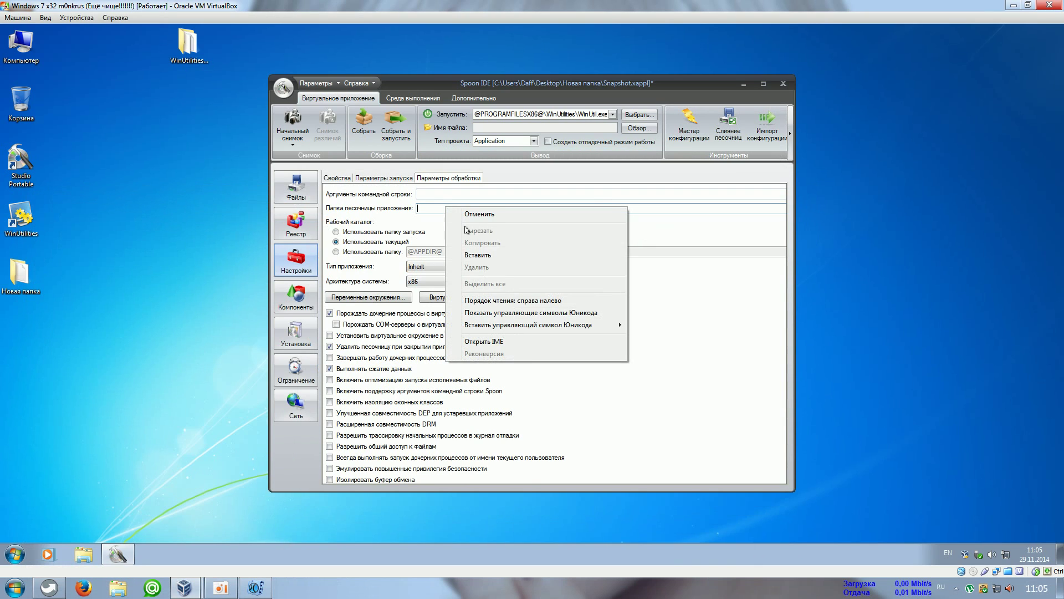
click(489, 258)
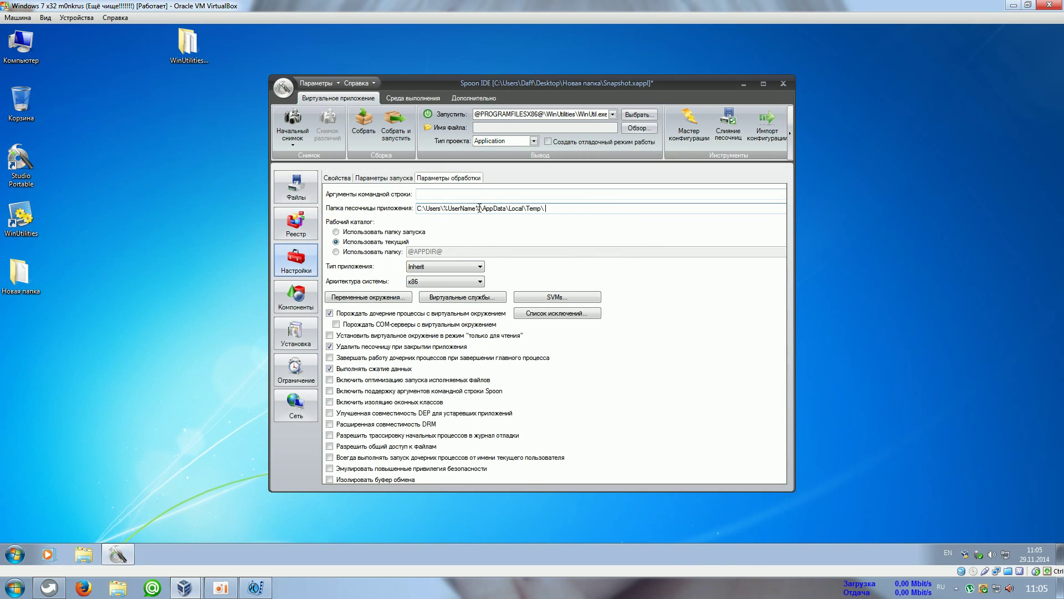
drag(462, 206, 445, 206)
click(567, 207)
Copy the WinUtilities desktop shortcut's name and append WinUtilitiesPortable to the sandbox folder path
click(26, 234)
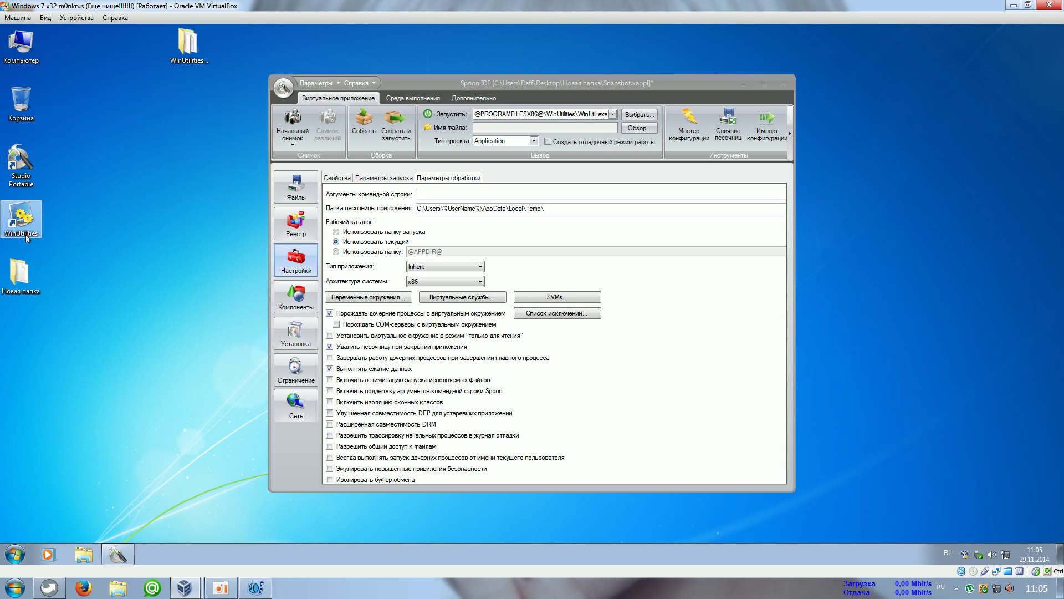
click(26, 234)
right_click(25, 235)
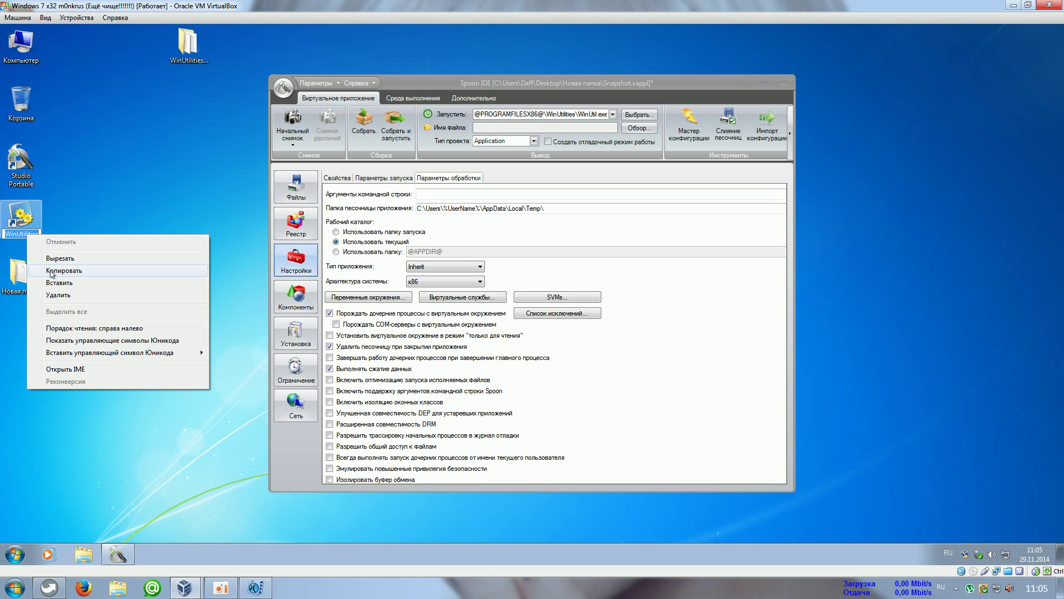
click(51, 271)
click(582, 208)
right_click(586, 209)
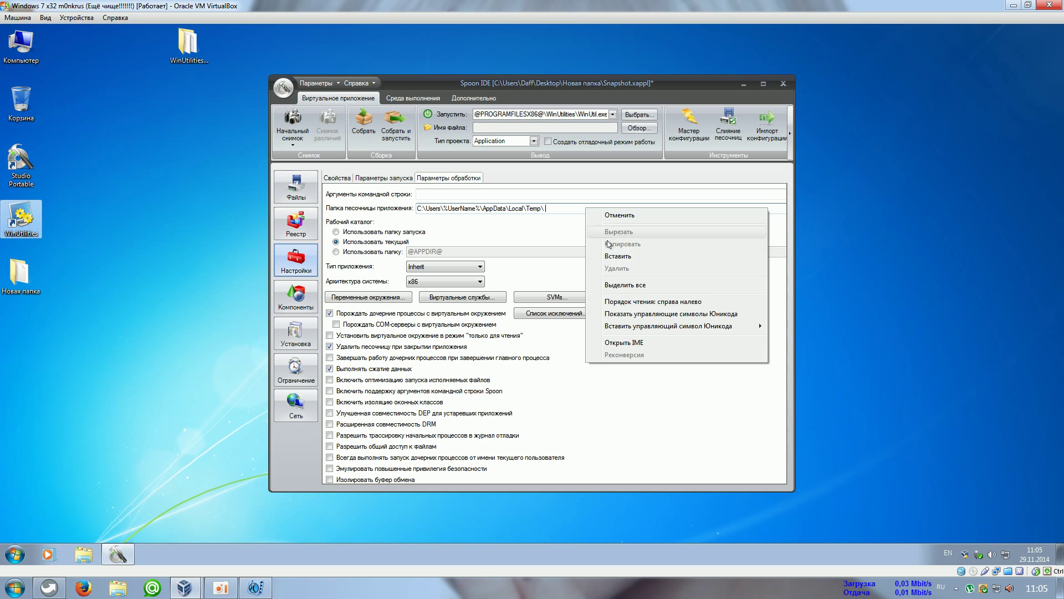
click(613, 256)
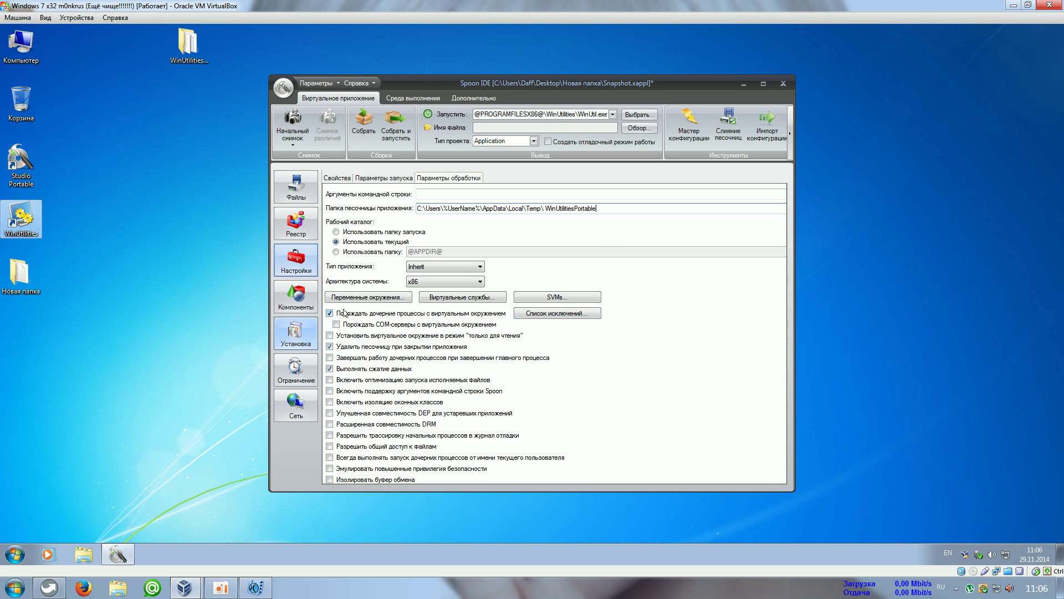
Return to the virtual file system and build and run the application, saving it to the desktop as WinUtilPortableRus.exe
click(297, 189)
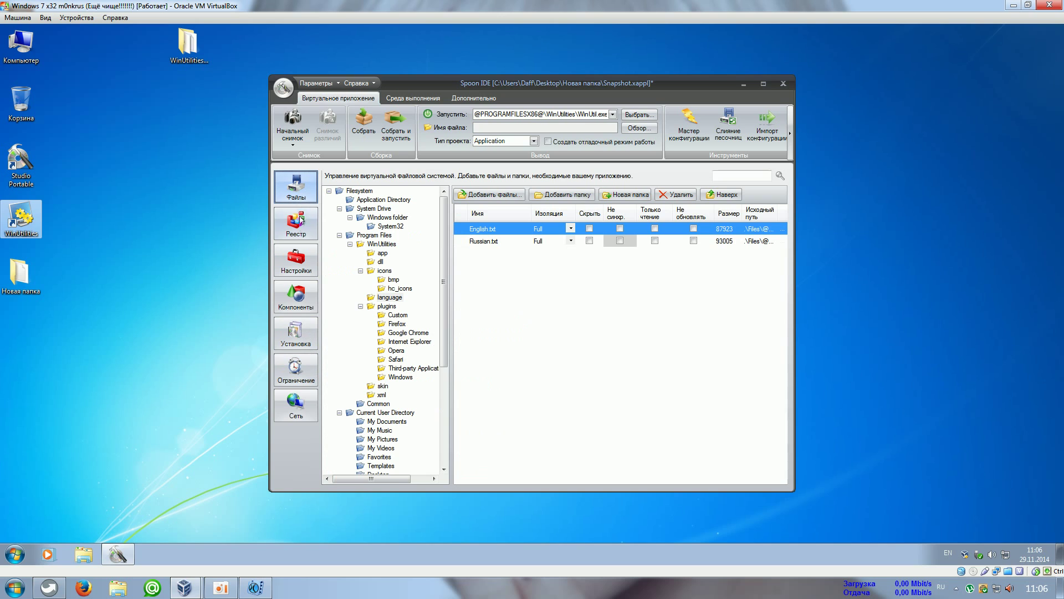
mouse_move(442, 273)
mouse_down()
mouse_move(442, 346)
mouse_move(442, 272)
mouse_up()
click(397, 125)
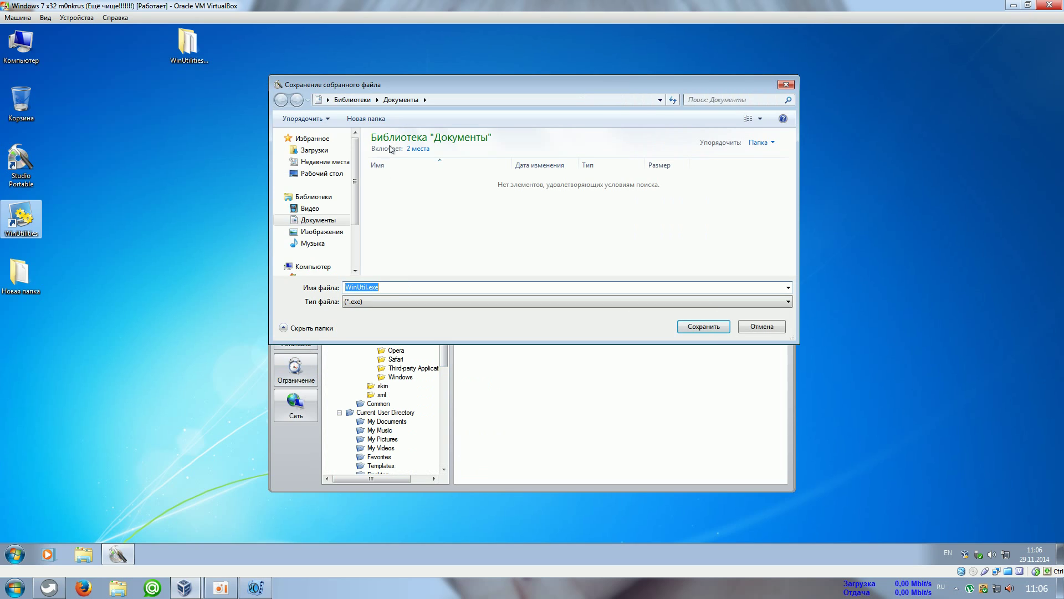
click(368, 288)
text(PortableRus)
click(332, 174)
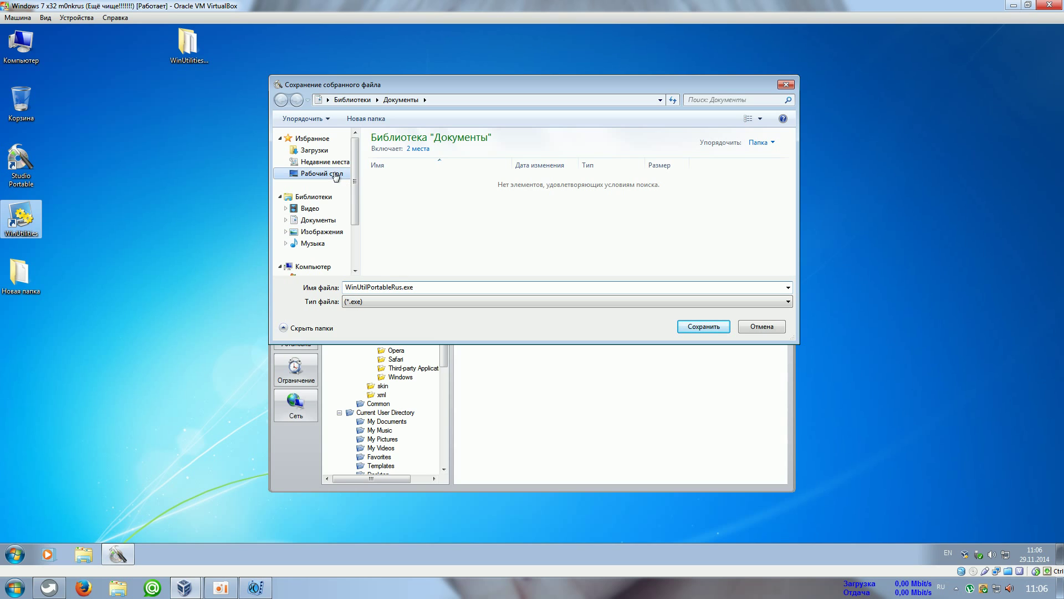
click(703, 326)
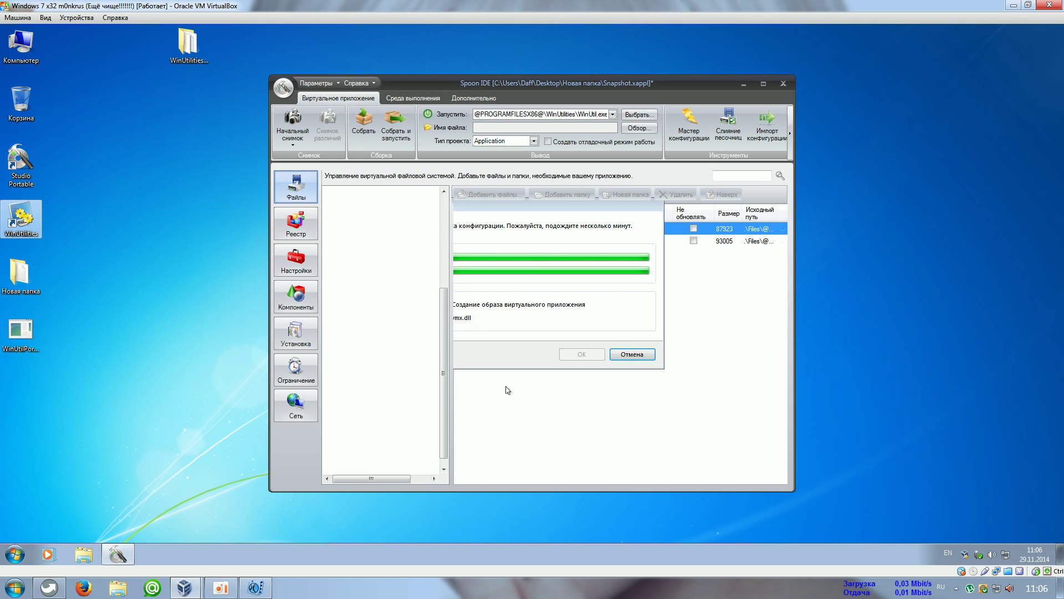
Minimize Spoon IDE, run the selected maintenance tasks in the launched portable WinUtilities, and close it
click(745, 84)
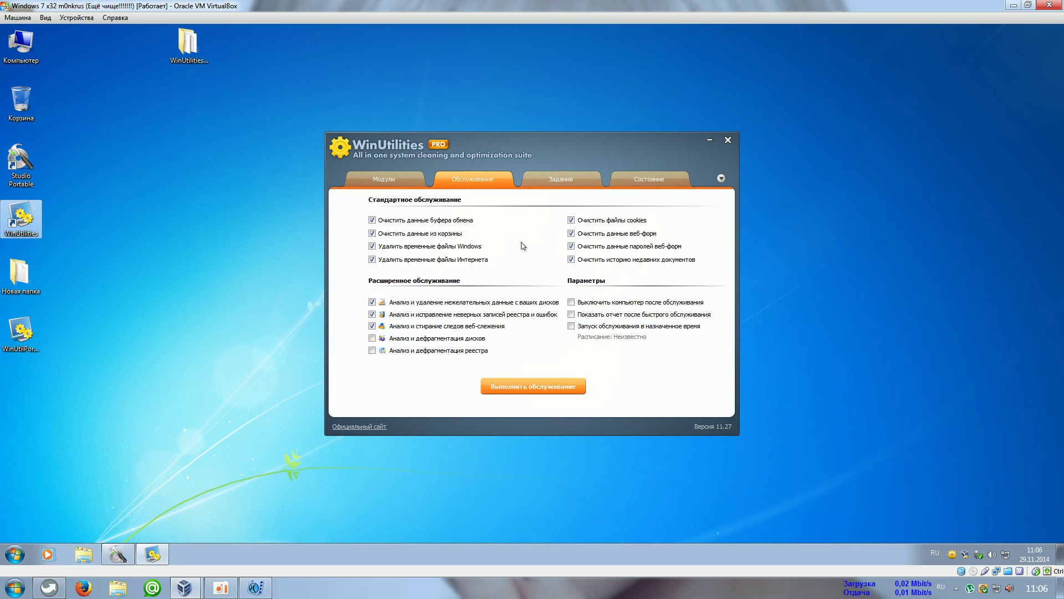
click(721, 178)
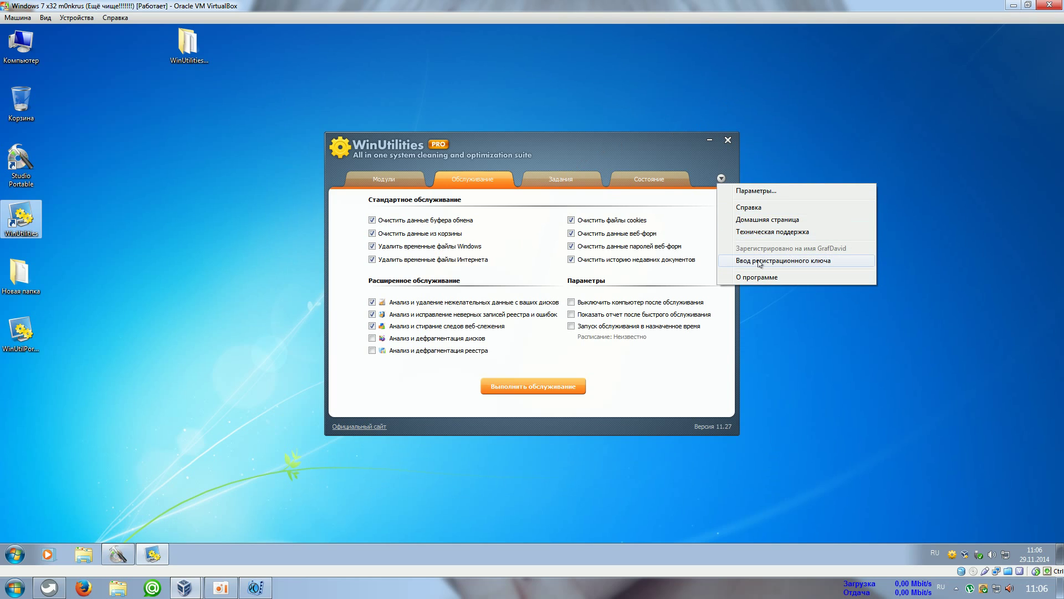
click(756, 190)
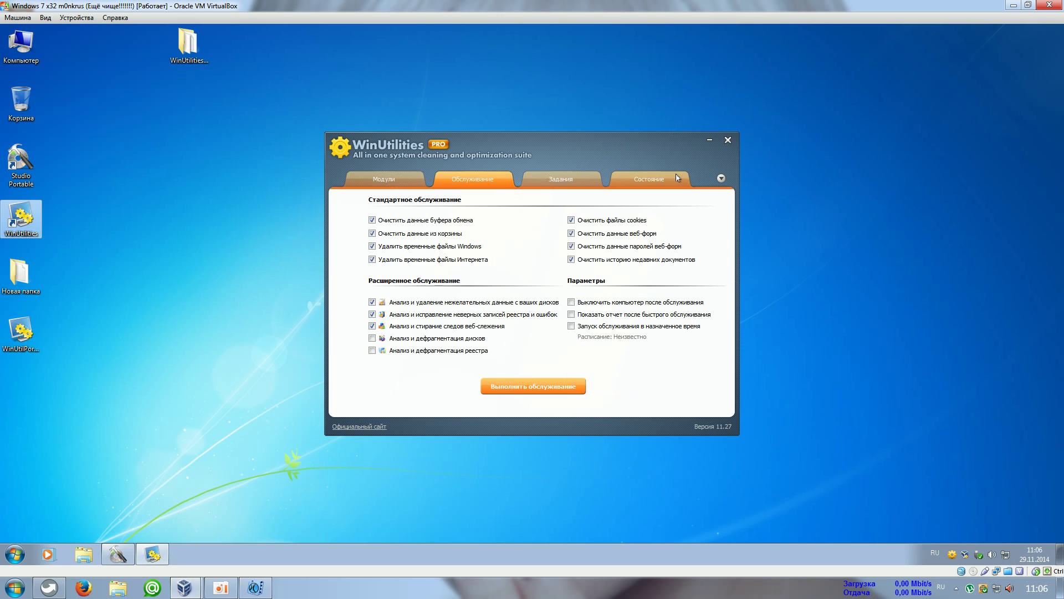
click(534, 388)
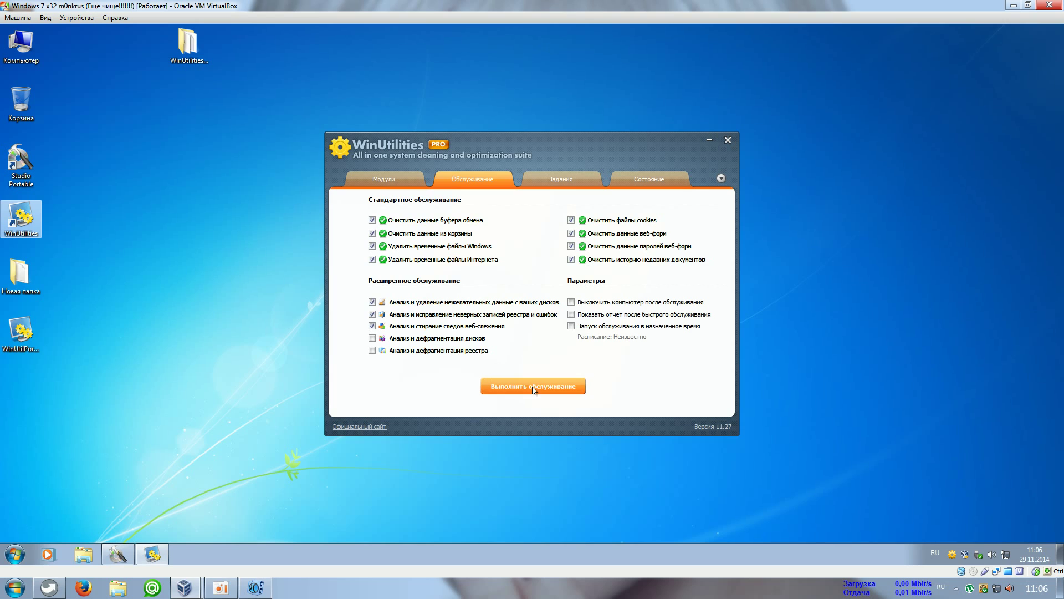
click(727, 141)
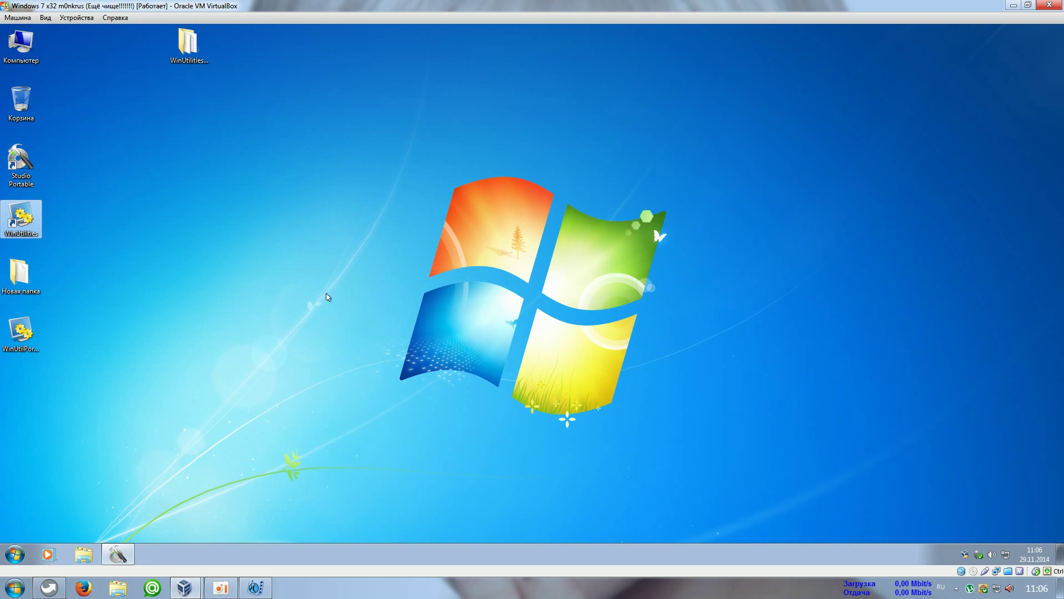
Open the Windows Control Panel from the desktop personalization settings, show it as small icons, and open Programs and Features (Программы и компоненты)
right_click(340, 250)
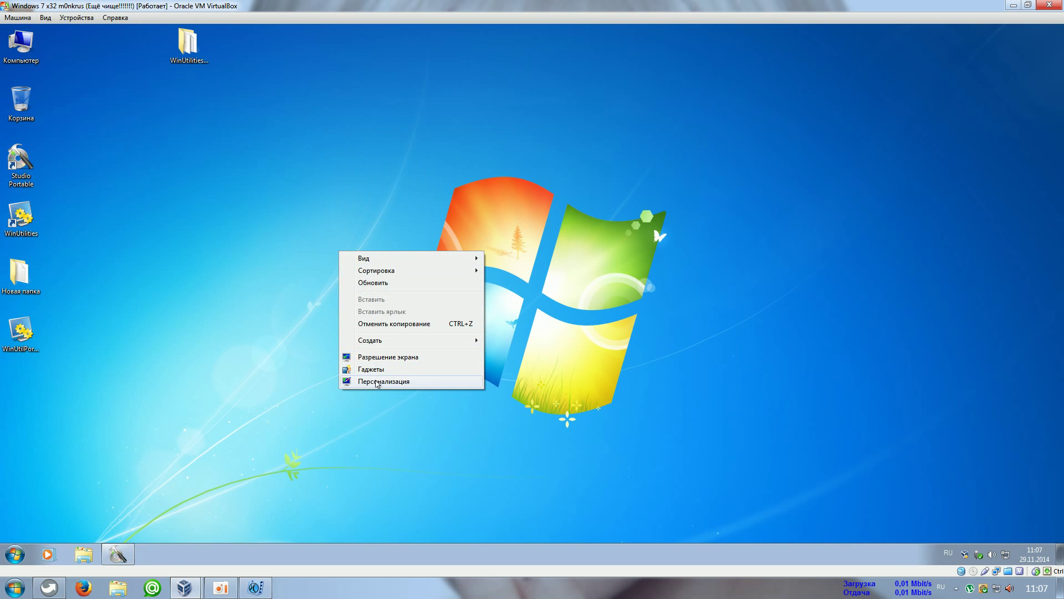
click(376, 382)
click(258, 178)
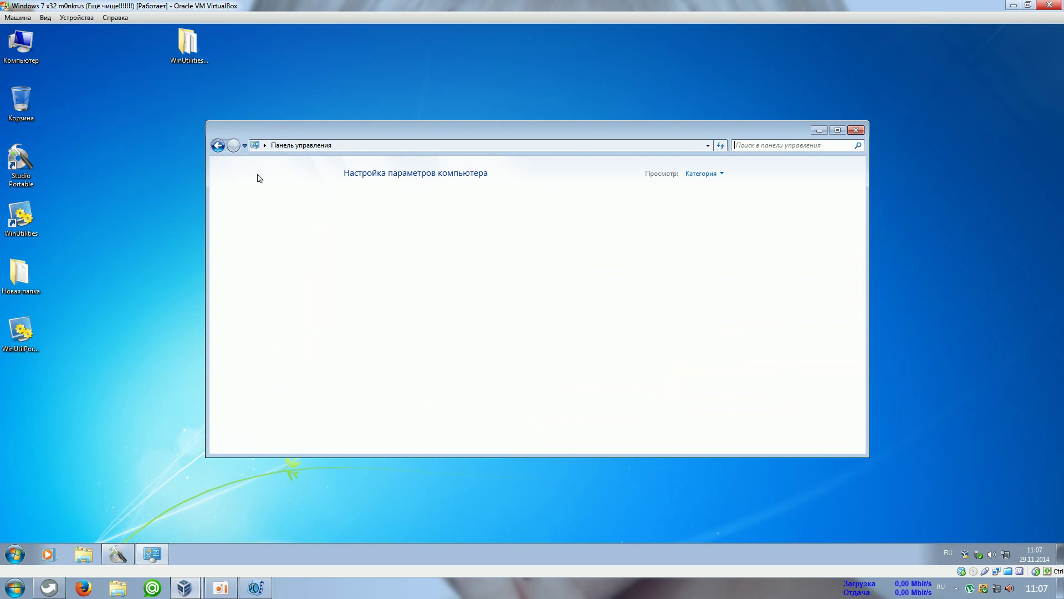
click(701, 174)
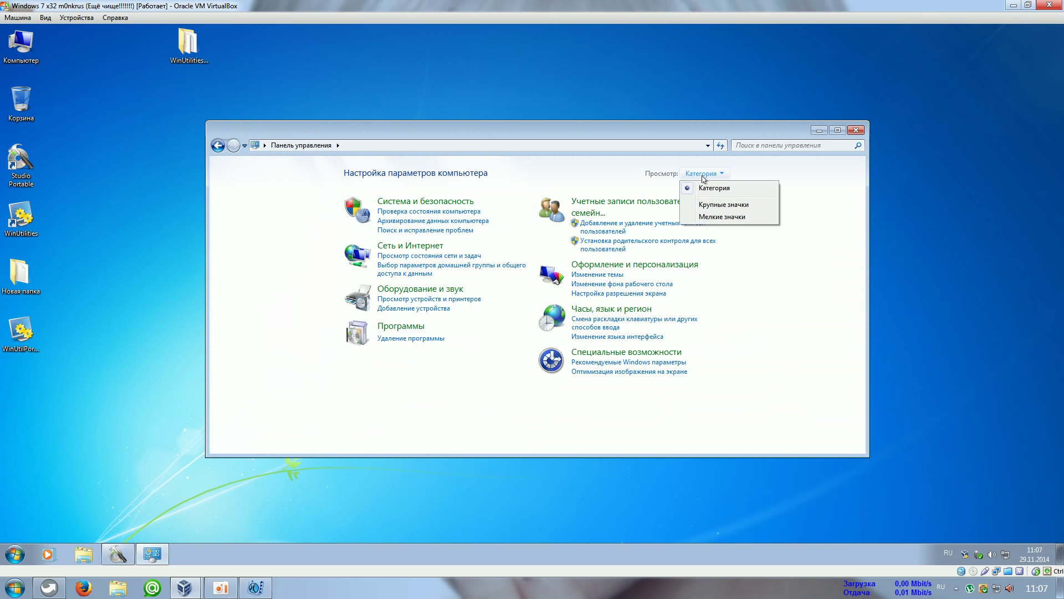
click(712, 218)
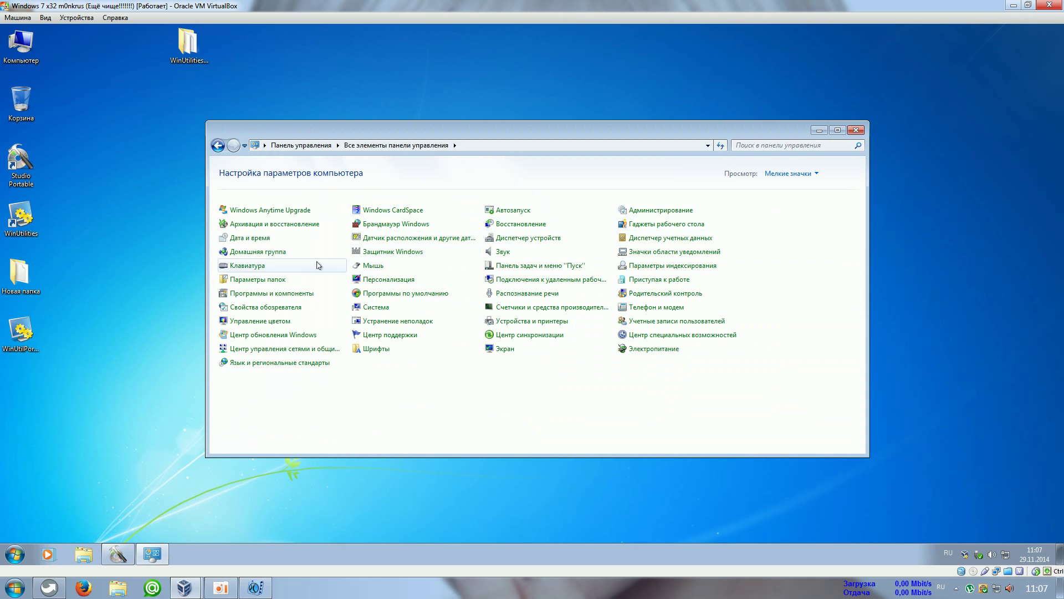
click(272, 294)
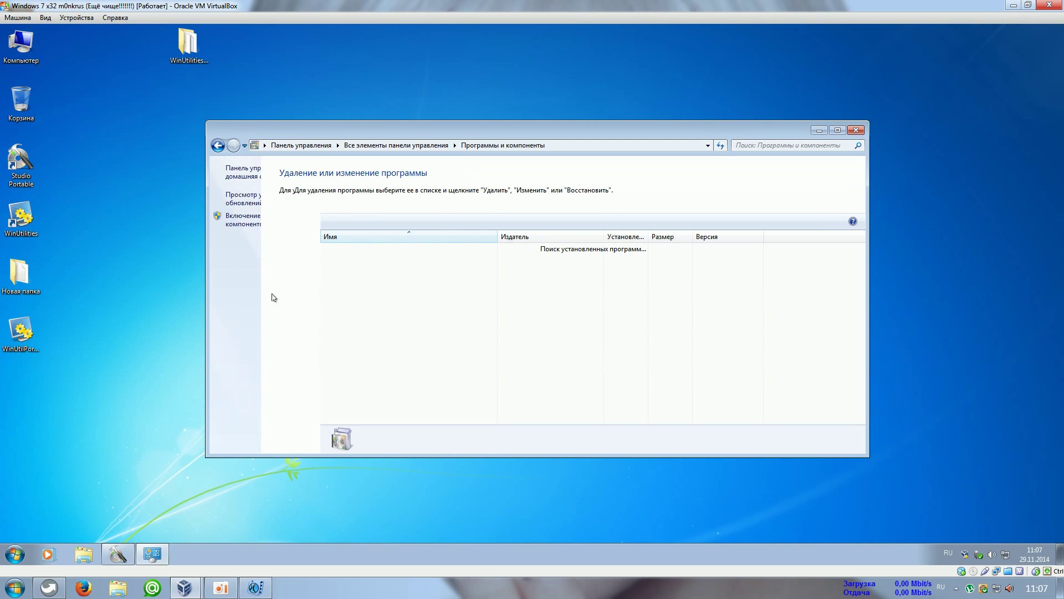
Uninstall WinUtilities Professional Edition 11.27 and close the vendor's web page and the installed programs window
click(389, 355)
right_click(398, 357)
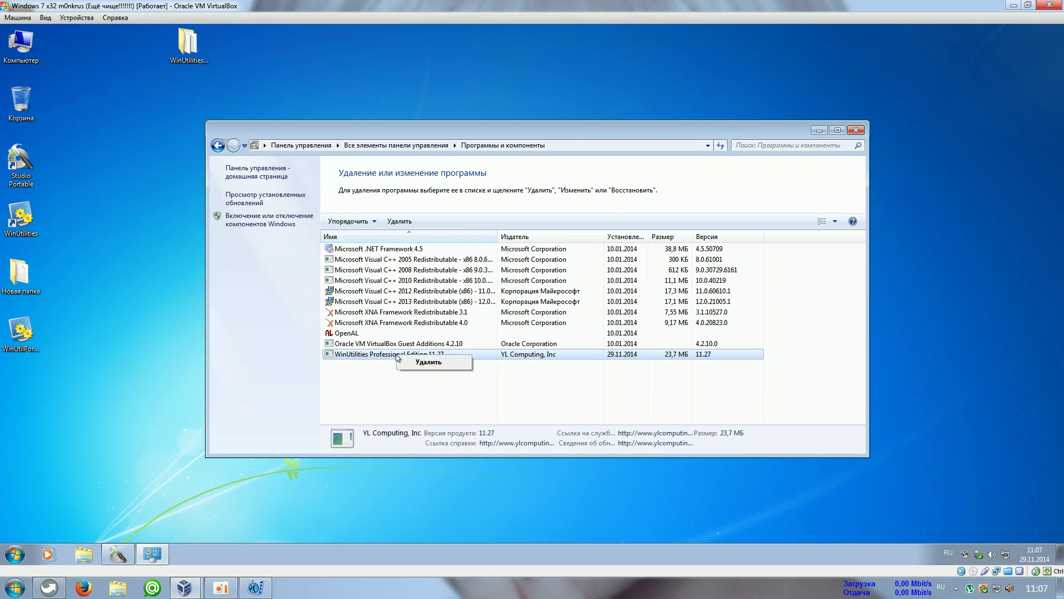
click(431, 363)
click(592, 327)
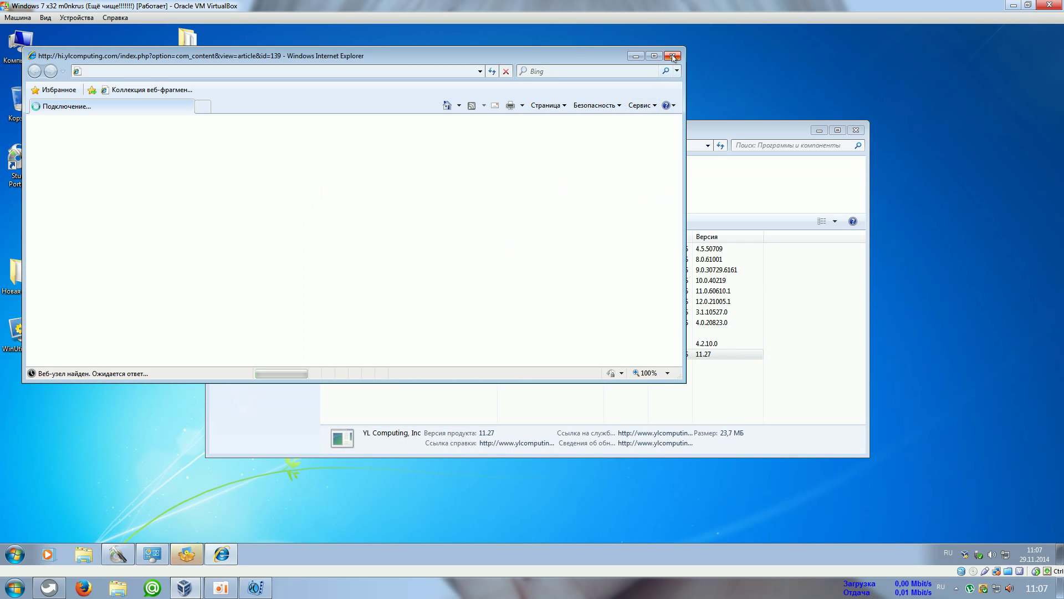
click(672, 54)
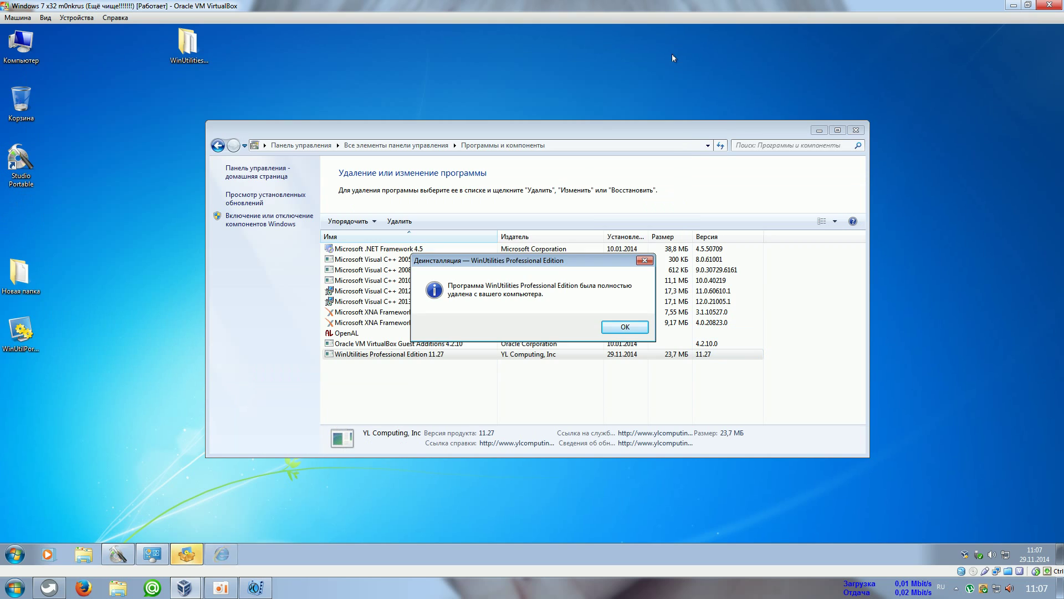
click(620, 329)
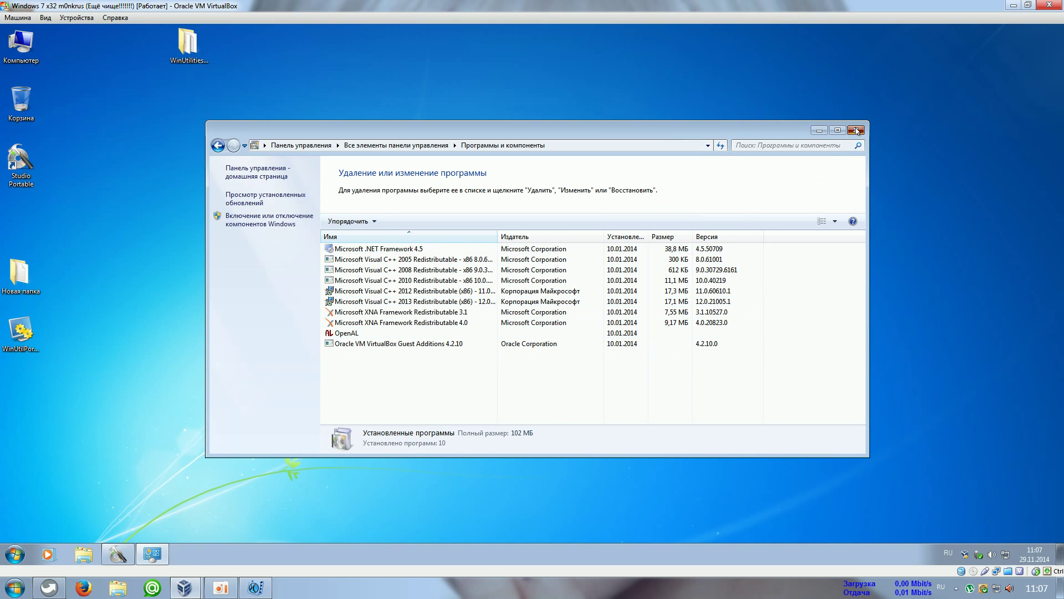
click(856, 131)
Launch WinUtilPortableRus.exe from the desktop, check its modules and maintenance pages, and close it
click(28, 334)
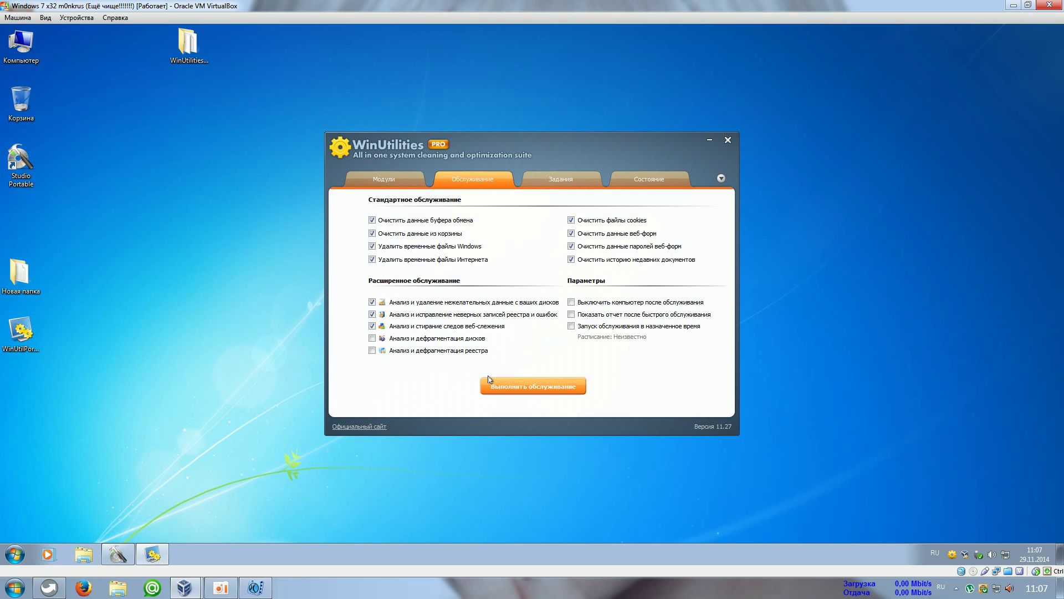
click(395, 184)
click(473, 178)
click(388, 179)
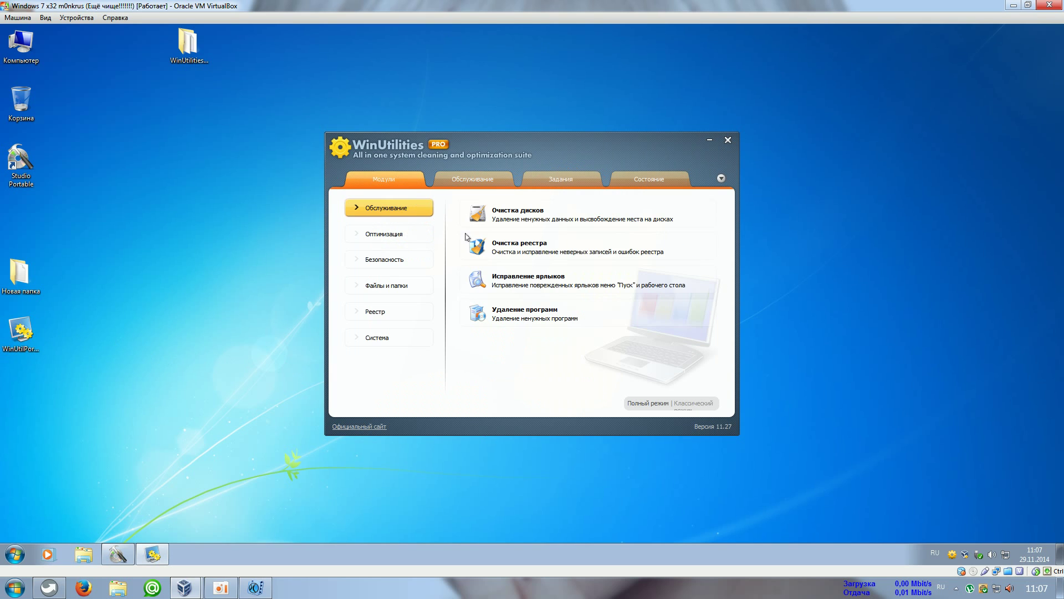
click(527, 255)
click(688, 412)
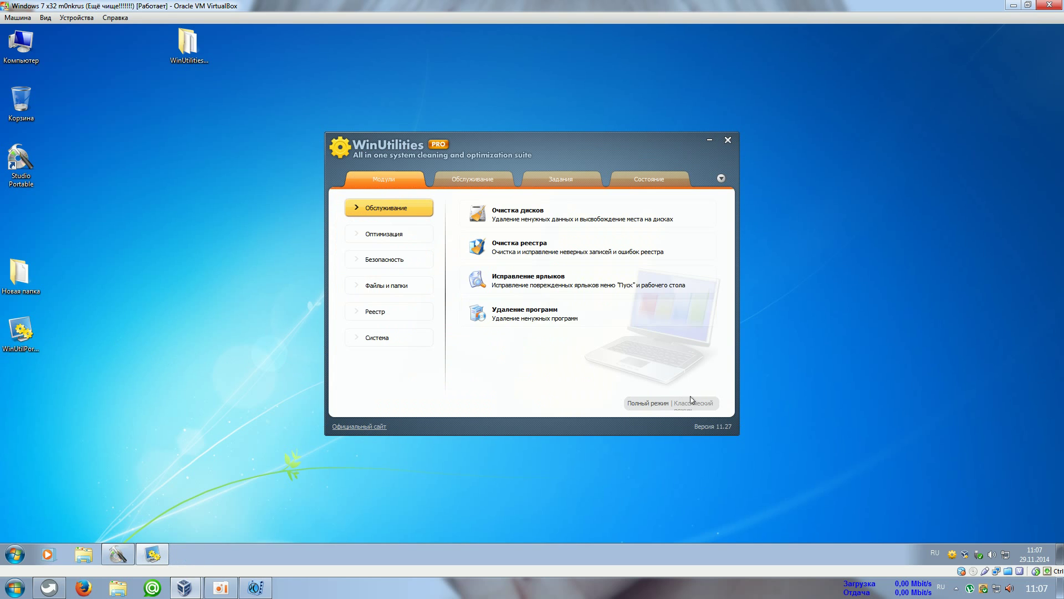
click(727, 141)
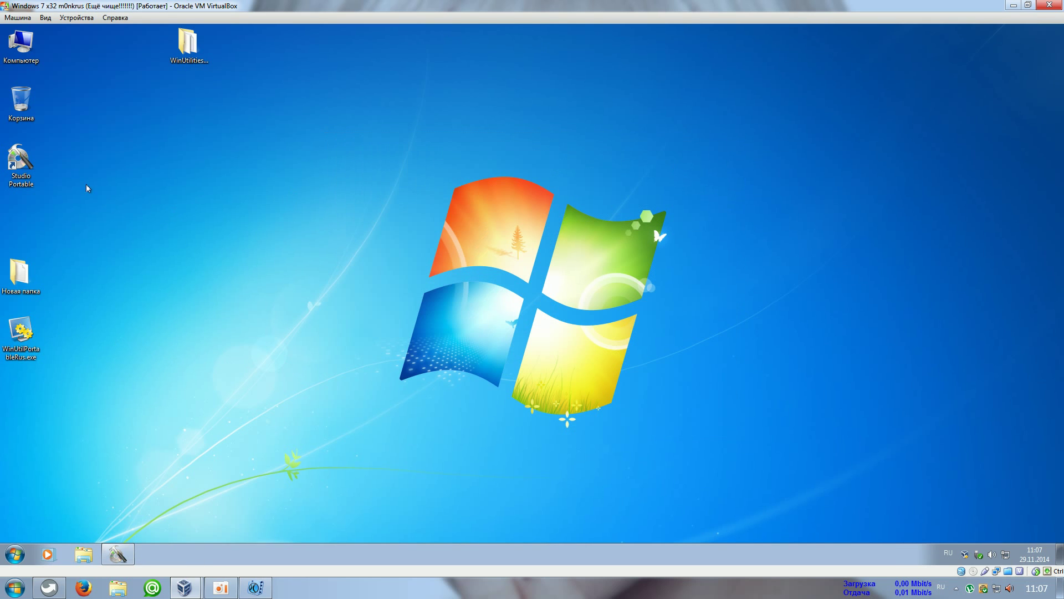
View the computer's system properties, enlarge the window to show all the details, and close it
right_click(32, 53)
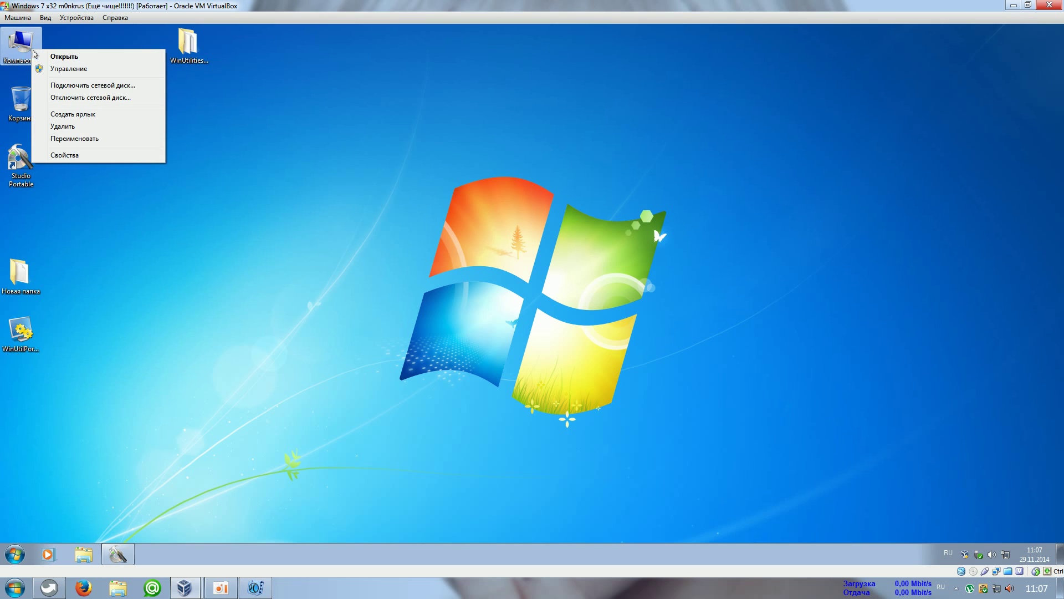
click(72, 153)
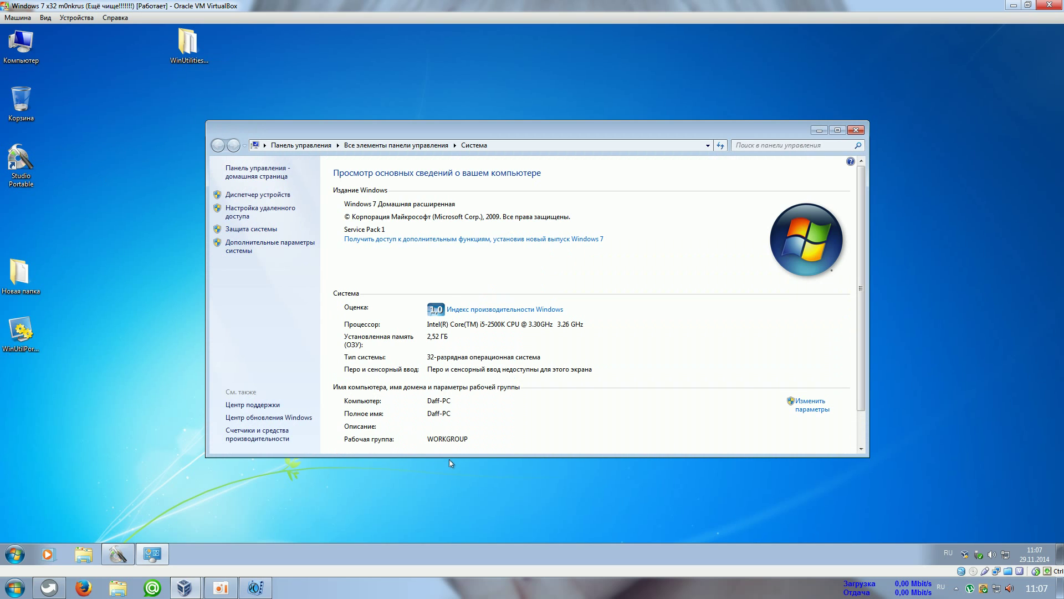
drag(452, 452, 452, 521)
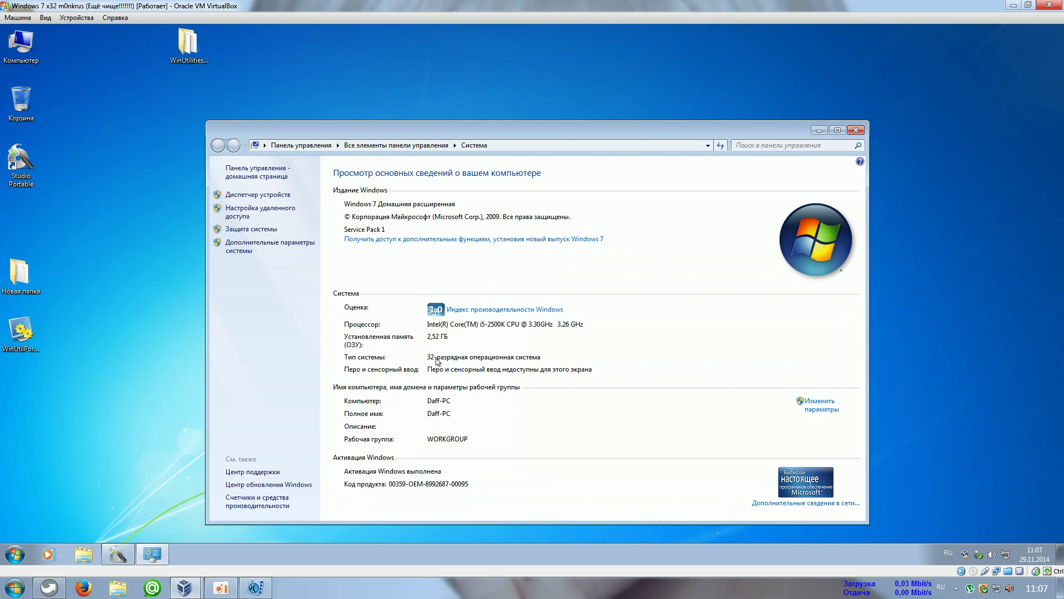
click(856, 131)
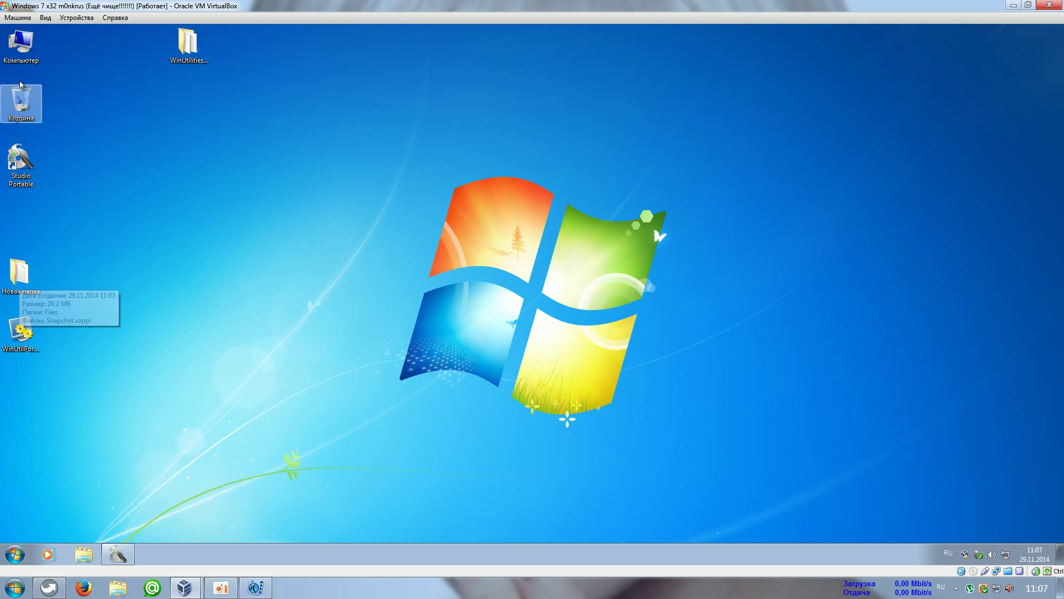
Copy WinUtilPortableRus.exe from the virtual machine's desktop to the Portable Soft folder on DiskData (E:)
double_click(21, 44)
double_click(397, 324)
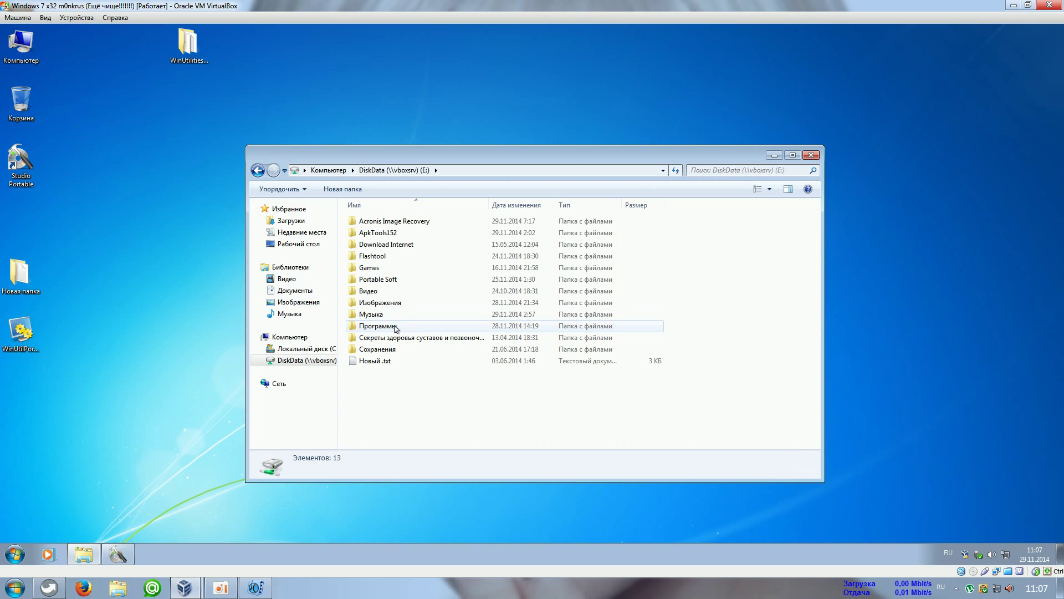
double_click(387, 279)
drag(33, 323, 470, 340)
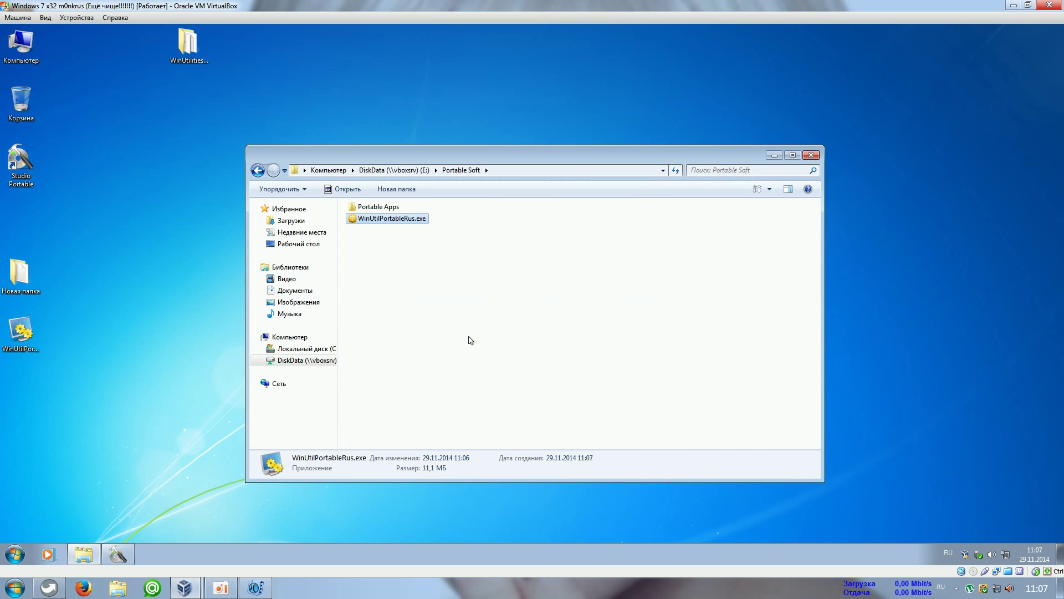
click(467, 338)
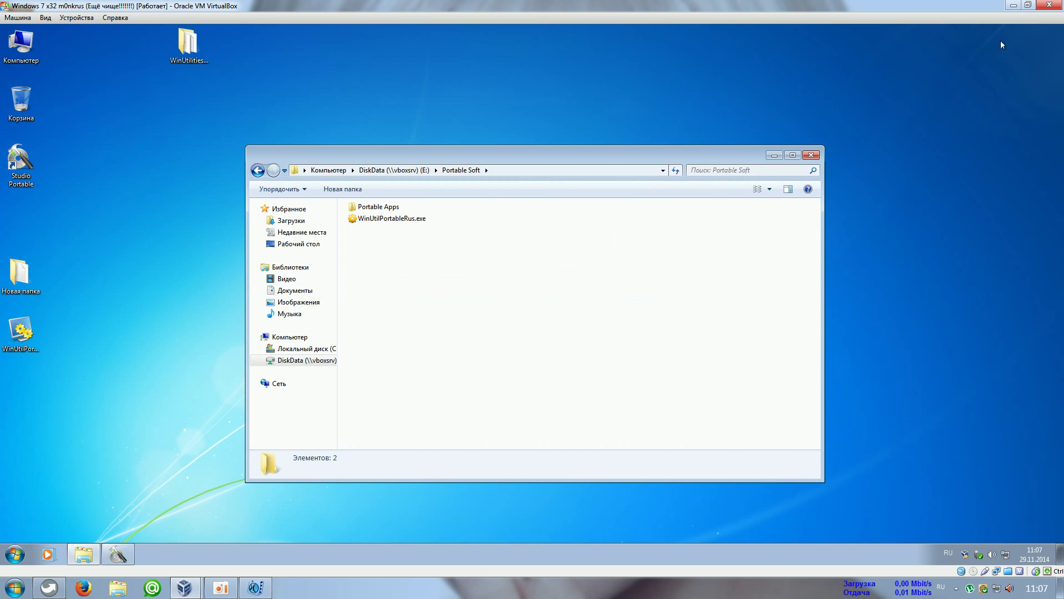
Minimize the virtual machine to reach the host desktop, view the host computer's system properties and close them
click(1012, 6)
drag(624, 183, 805, 154)
click(920, 137)
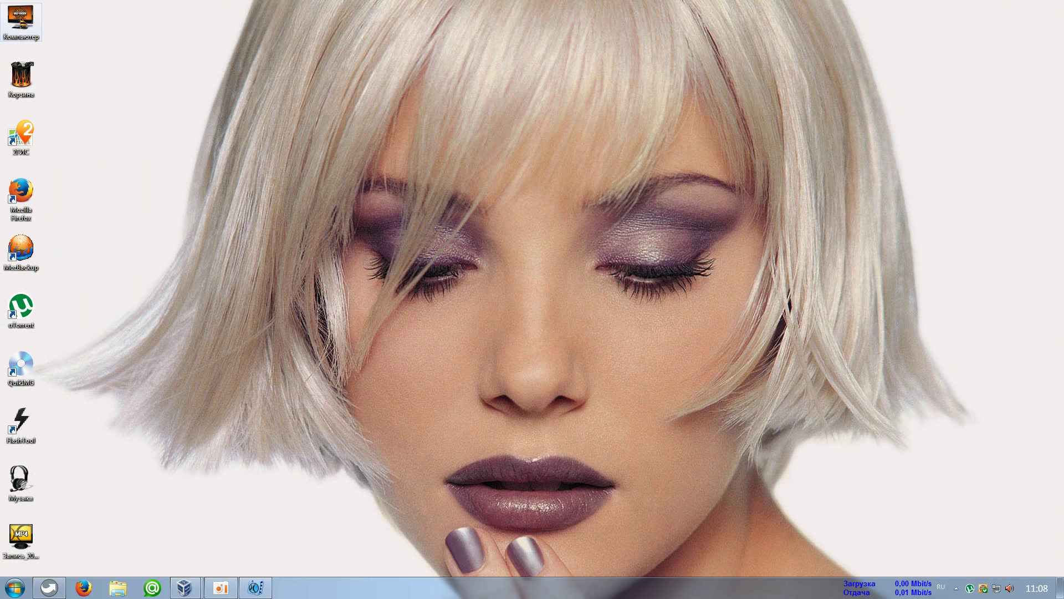
right_click(20, 20)
click(65, 136)
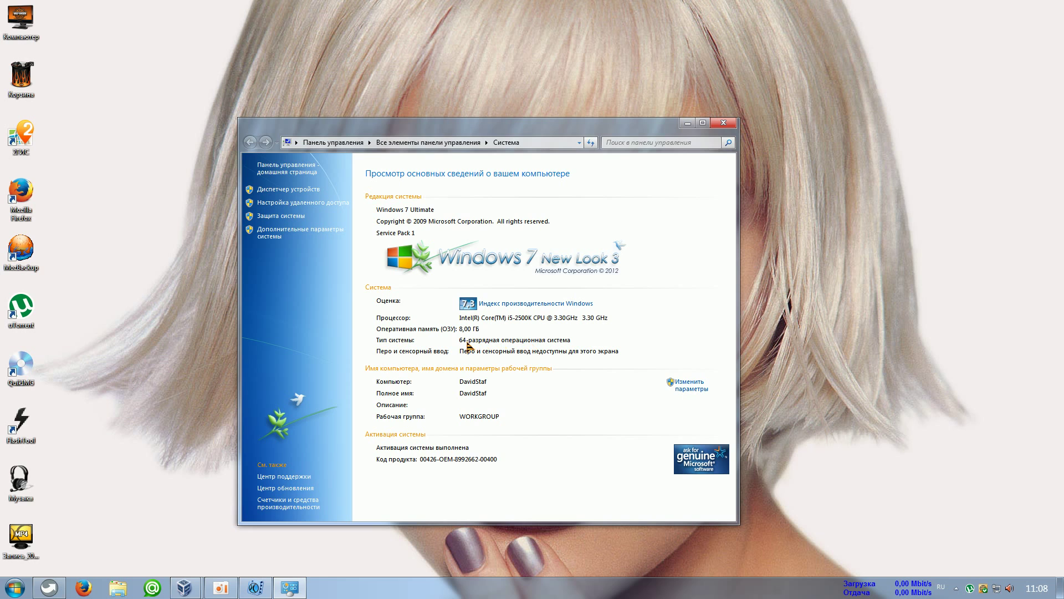
click(728, 124)
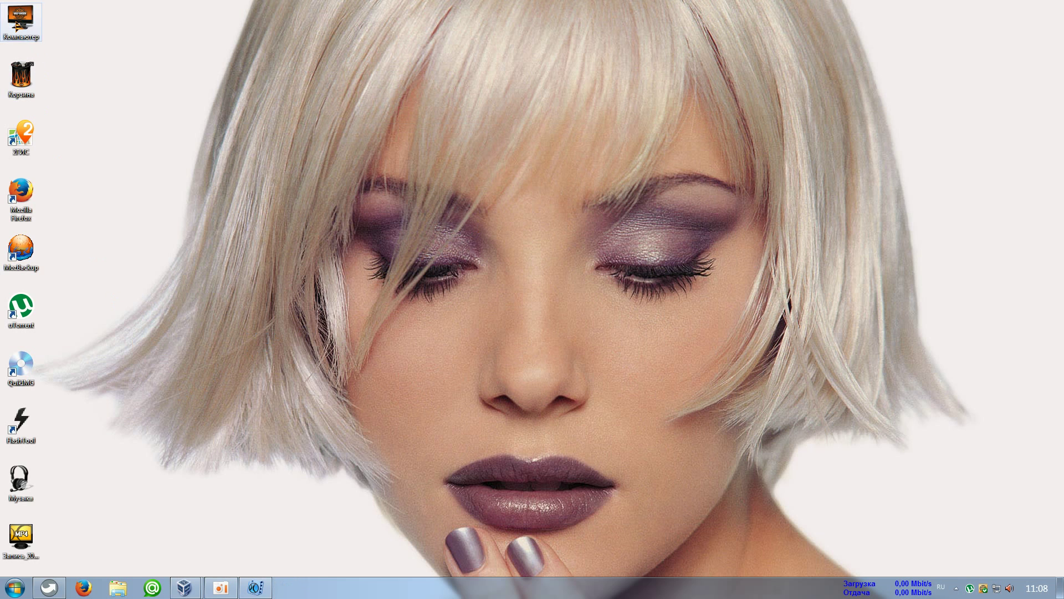
Copy WinUtilPortableRus.exe from the Portable Soft folder on Disk Data (D:) to the host desktop and close the folder window
double_click(21, 21)
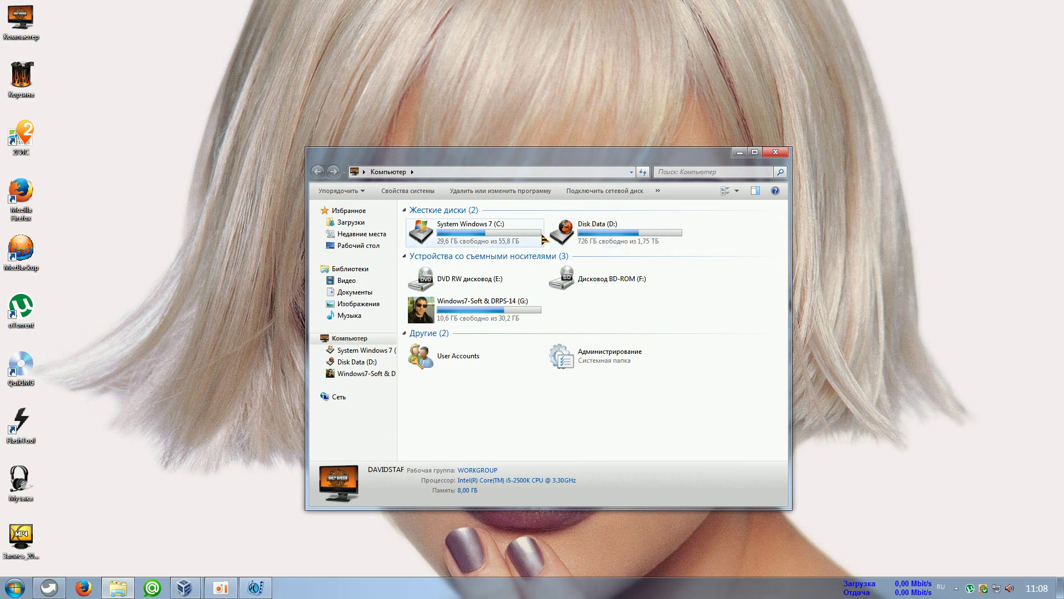
double_click(592, 237)
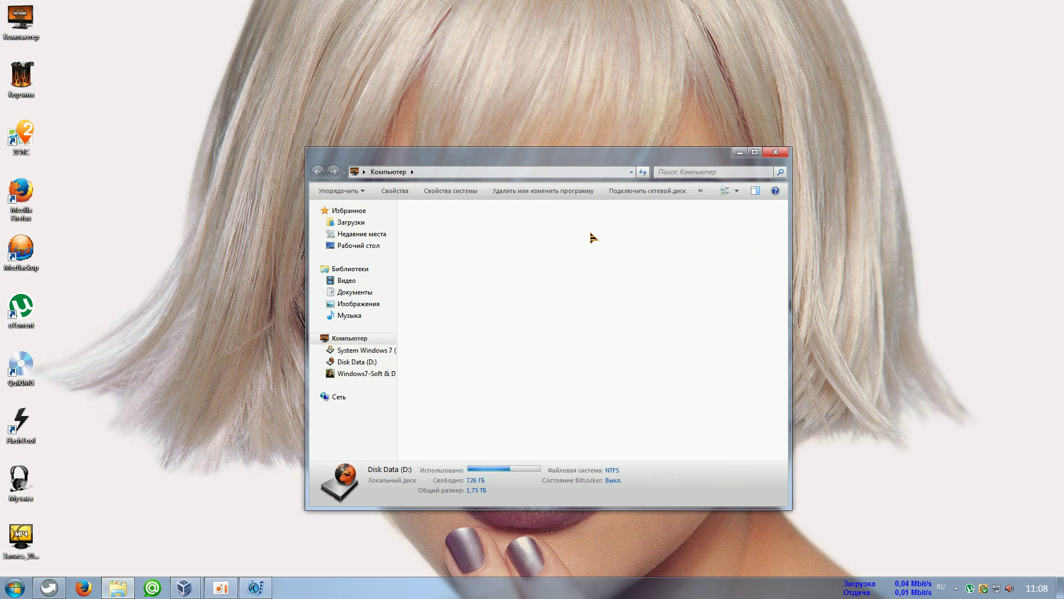
double_click(438, 279)
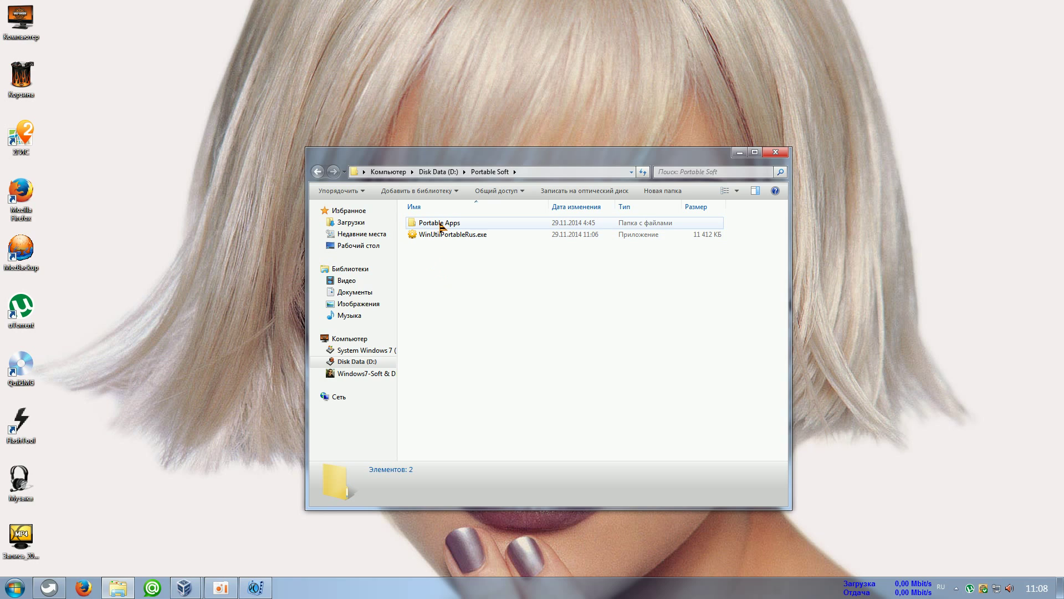
drag(438, 233, 132, 125)
drag(452, 236, 20, 88)
click(778, 153)
Set the folder options to show hidden files, folders and drives (Показывать скрытые файлы, папки и диски)
right_click(149, 285)
click(180, 329)
right_click(178, 249)
click(217, 255)
drag(169, 63, 444, 193)
click(383, 211)
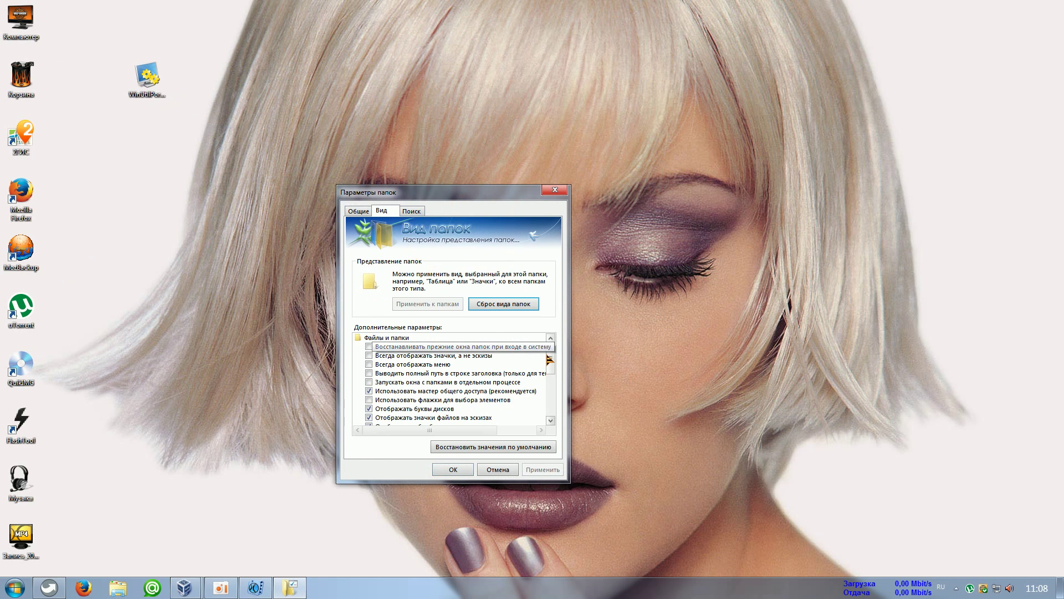
click(550, 420)
click(458, 410)
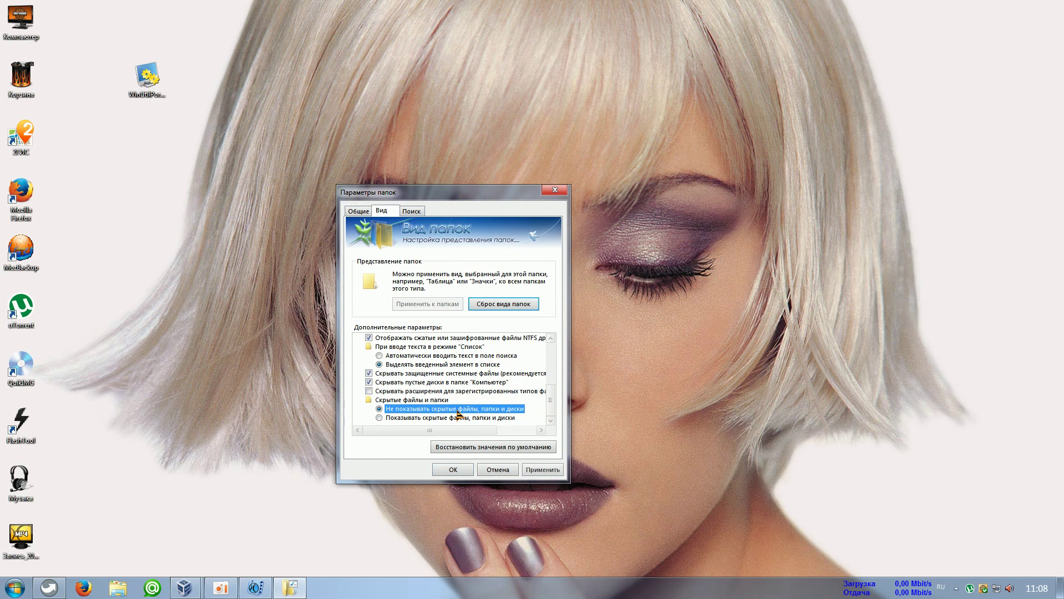
click(551, 468)
click(443, 417)
click(542, 469)
click(453, 468)
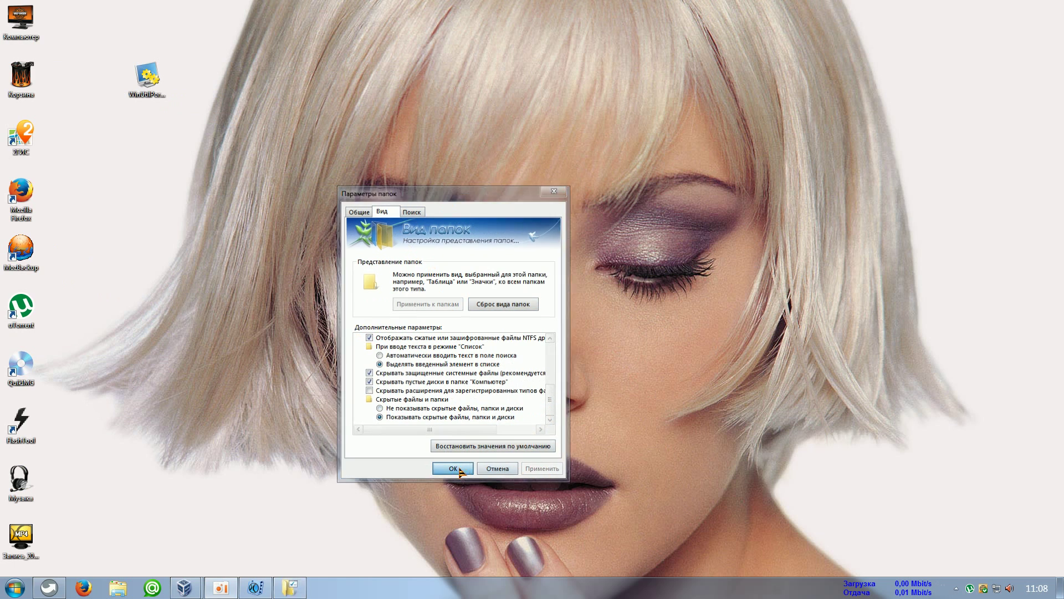
Open the AppData\Local\Temp folder of the current user's profile on System Windows 7 (C:)
double_click(21, 20)
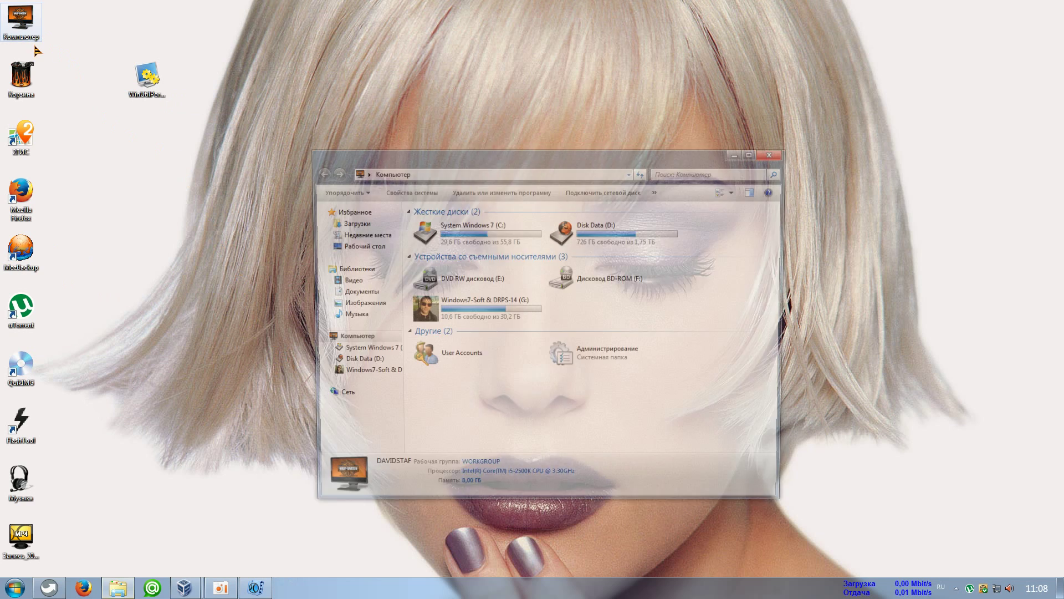
double_click(470, 234)
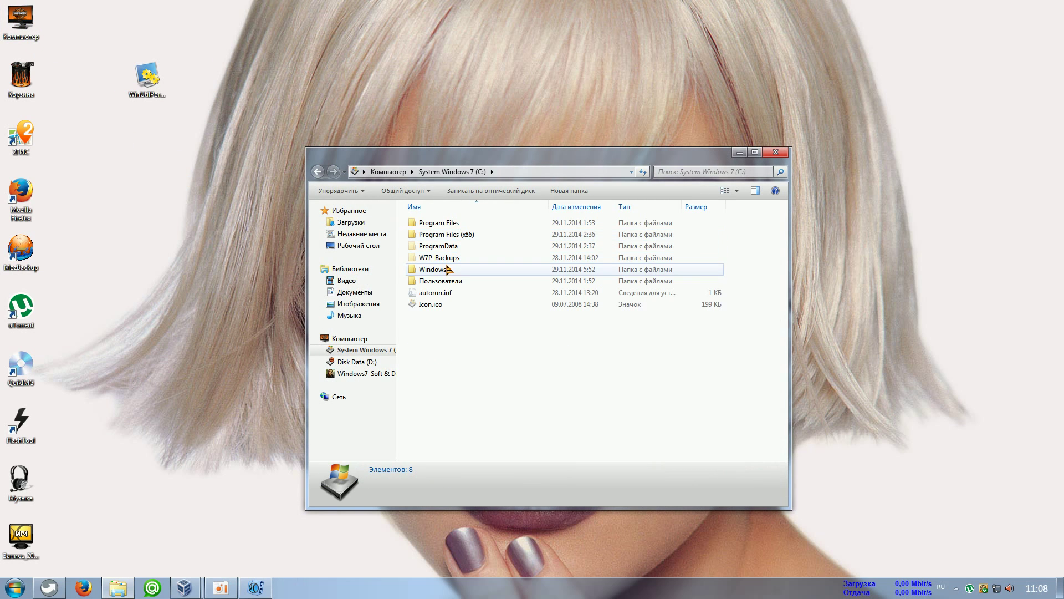
click(448, 284)
double_click(447, 285)
double_click(431, 236)
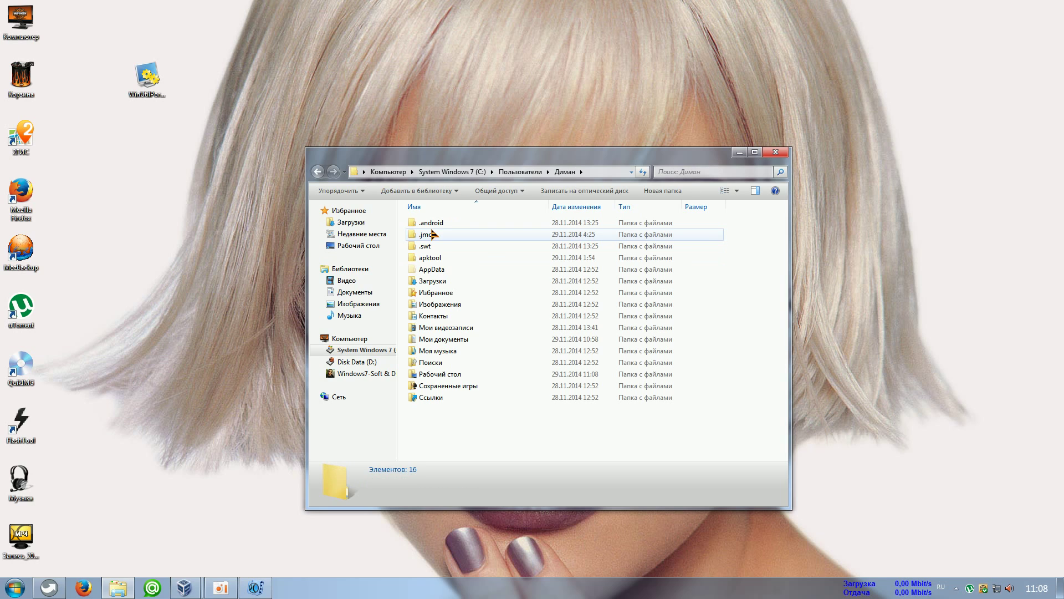
double_click(435, 270)
double_click(428, 224)
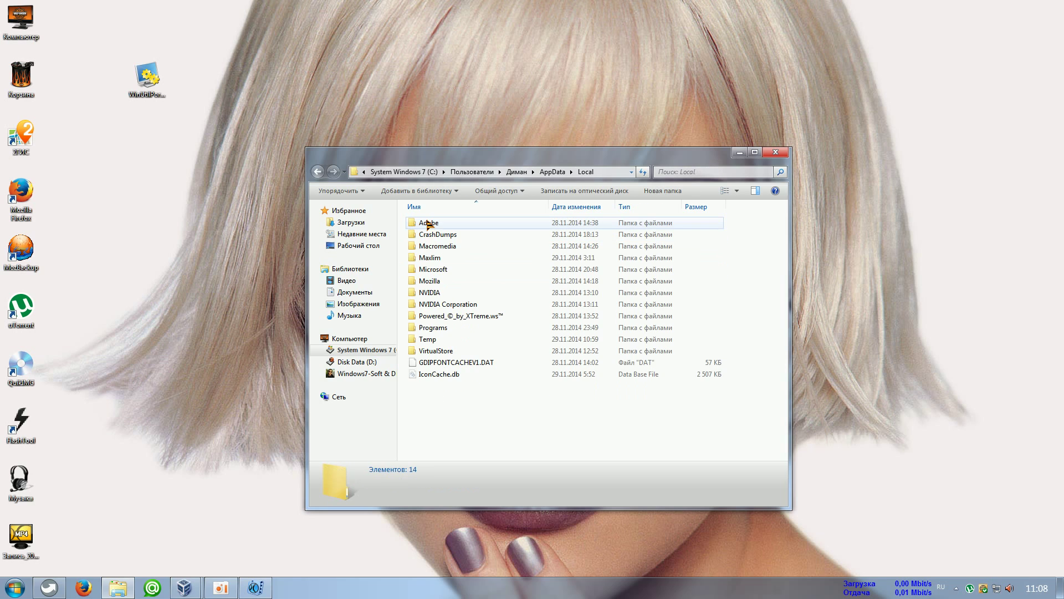
click(429, 342)
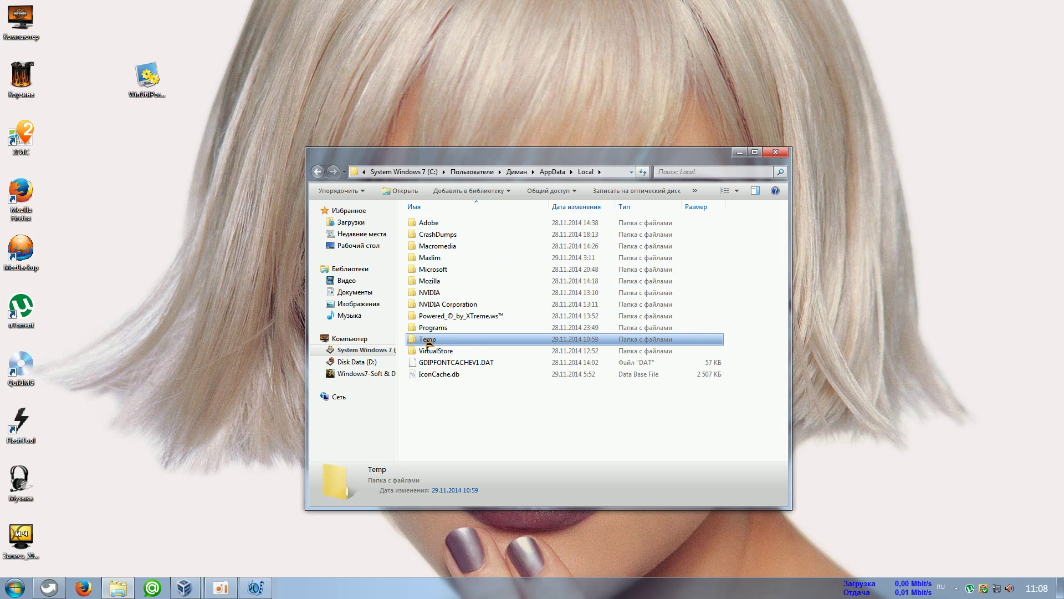
double_click(429, 340)
Try to delete all the items in the Temp folder, skipping those in use
drag(415, 435, 24, 84)
click(573, 343)
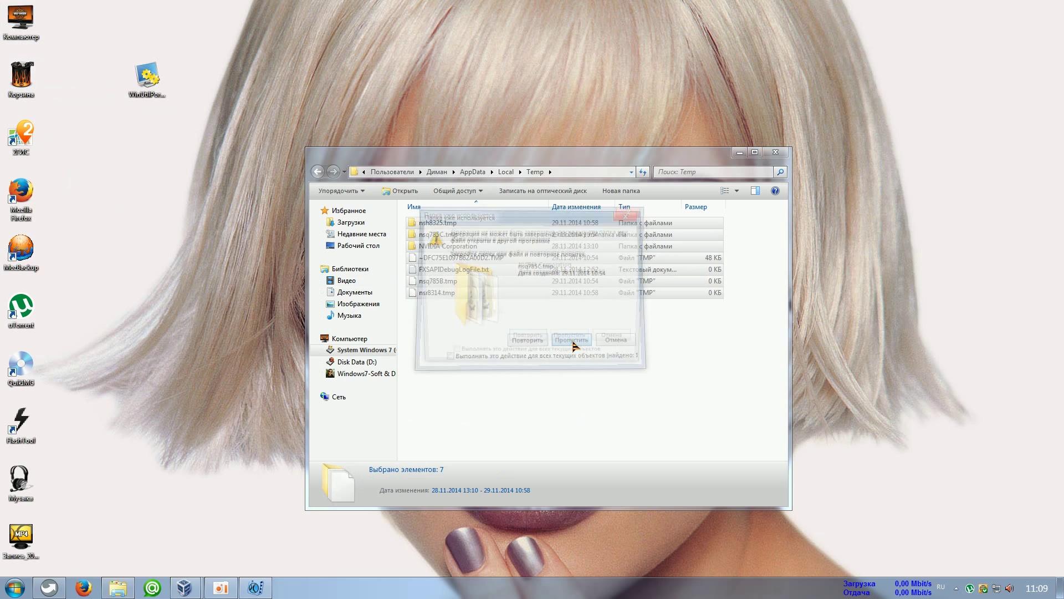
click(573, 341)
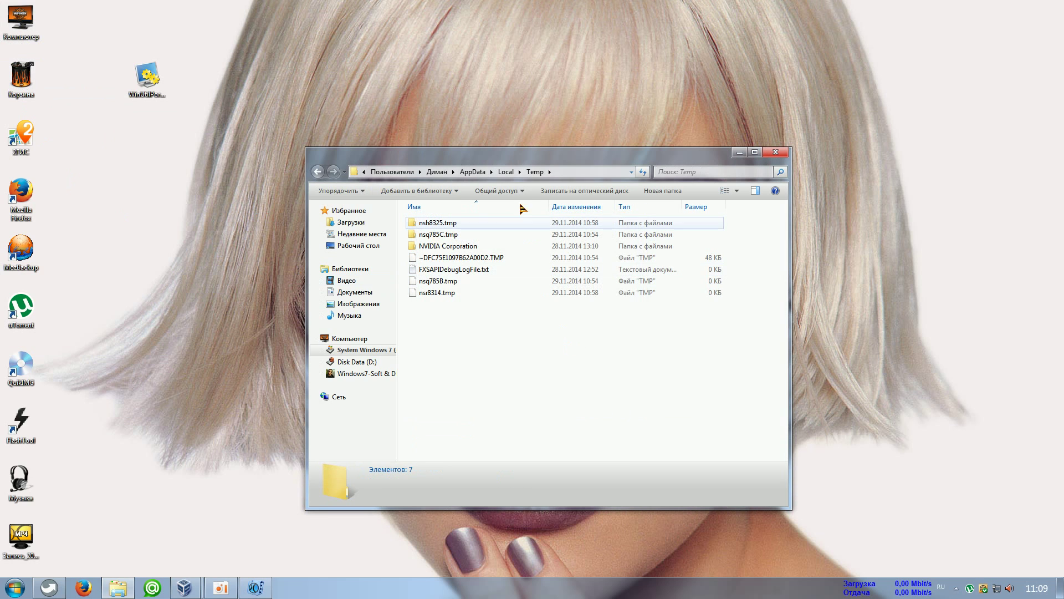
Launch WinUtilPortableRus.exe with the Temp window moved aside, and look inside the WinUtilitiesPortable folder in Temp
drag(471, 155, 850, 71)
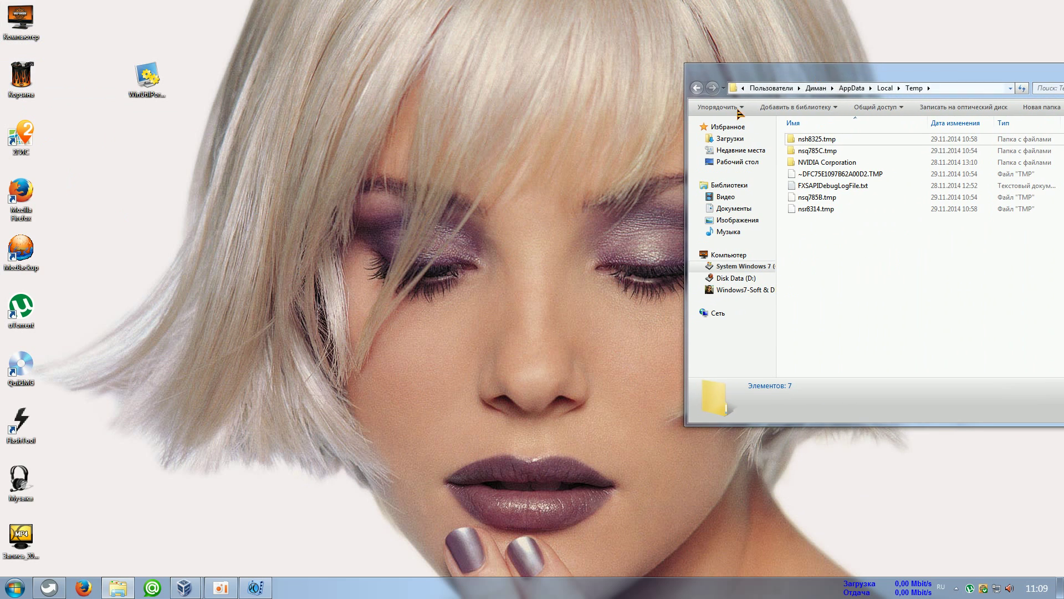
double_click(148, 80)
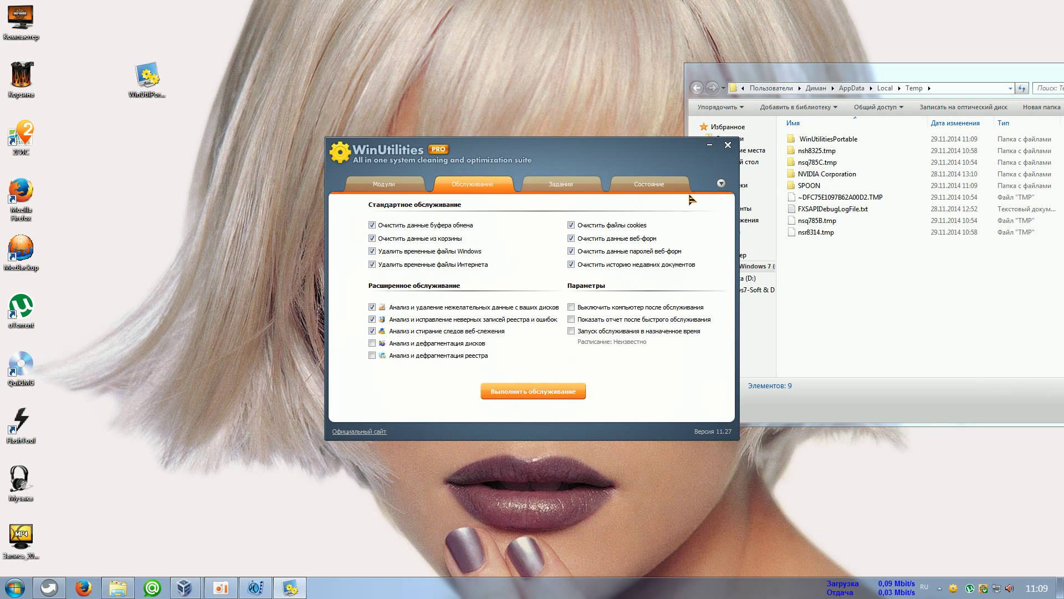
click(835, 141)
double_click(831, 143)
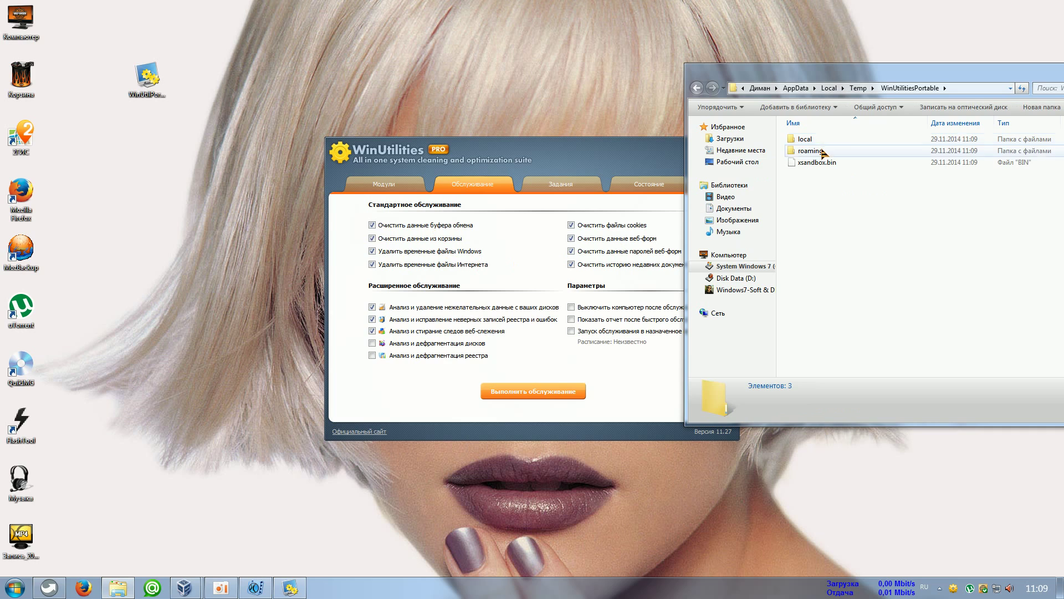
click(826, 151)
click(696, 89)
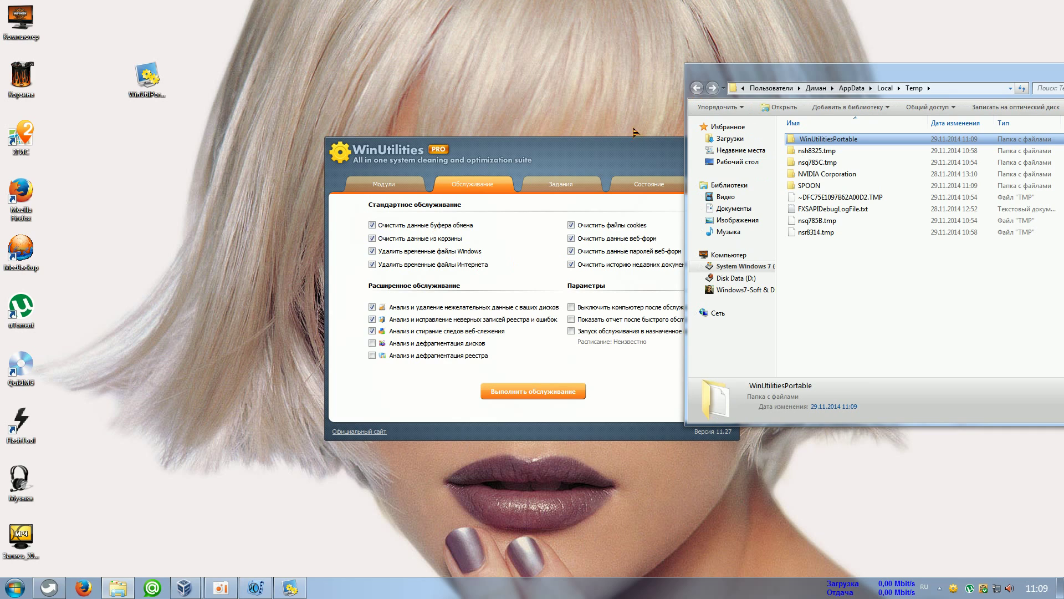
Run WinUtilities maintenance with the preselected tasks, keeping its window clear of the Temp folder
click(601, 153)
click(539, 391)
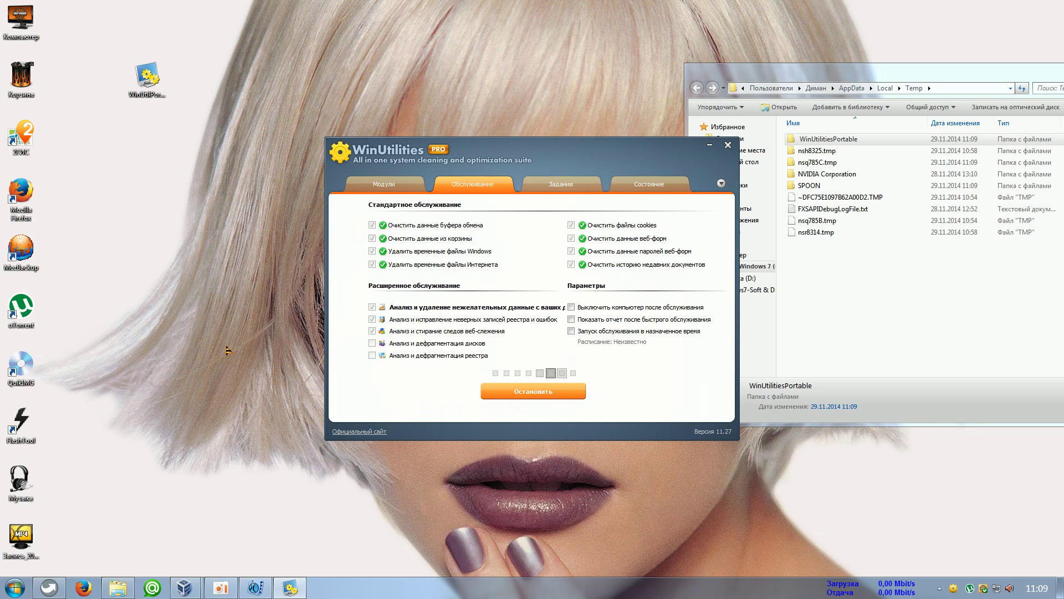
drag(554, 151, 483, 150)
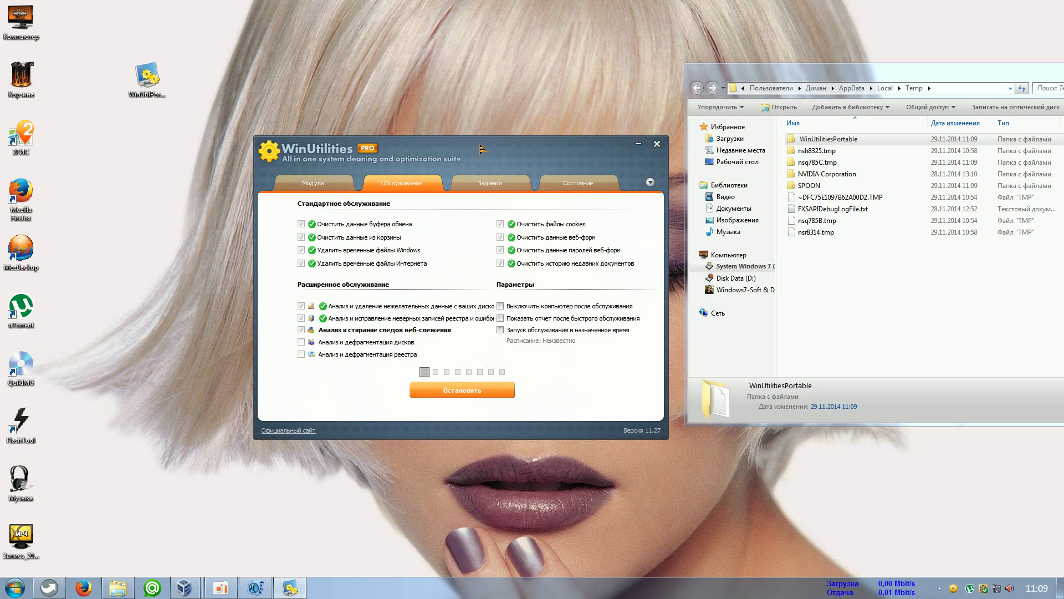
drag(482, 149, 498, 126)
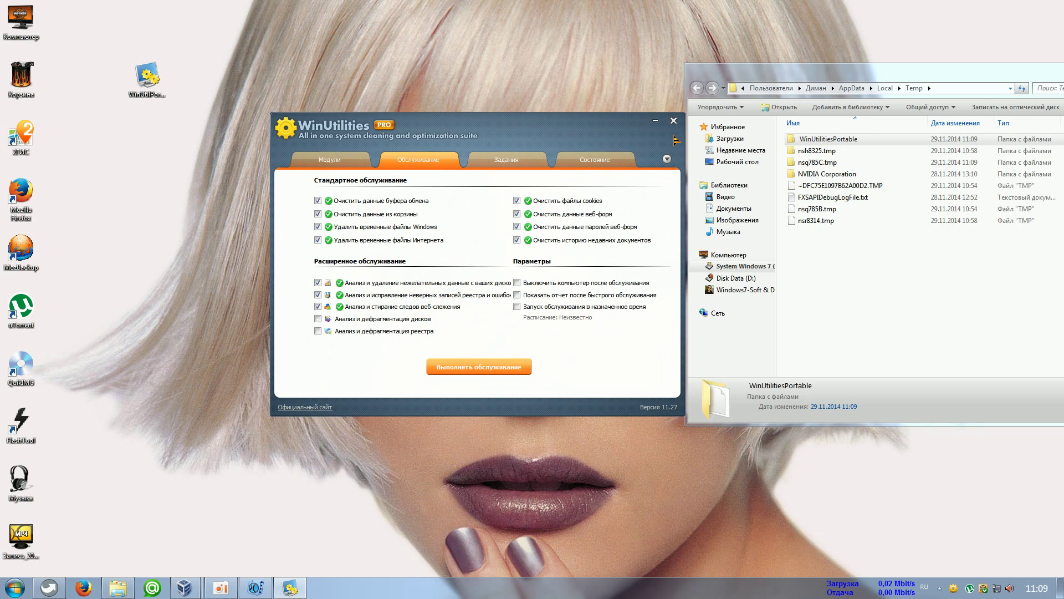
Close WinUtilities, check the Temp folder for leftover portable data, and close the folder window
click(674, 120)
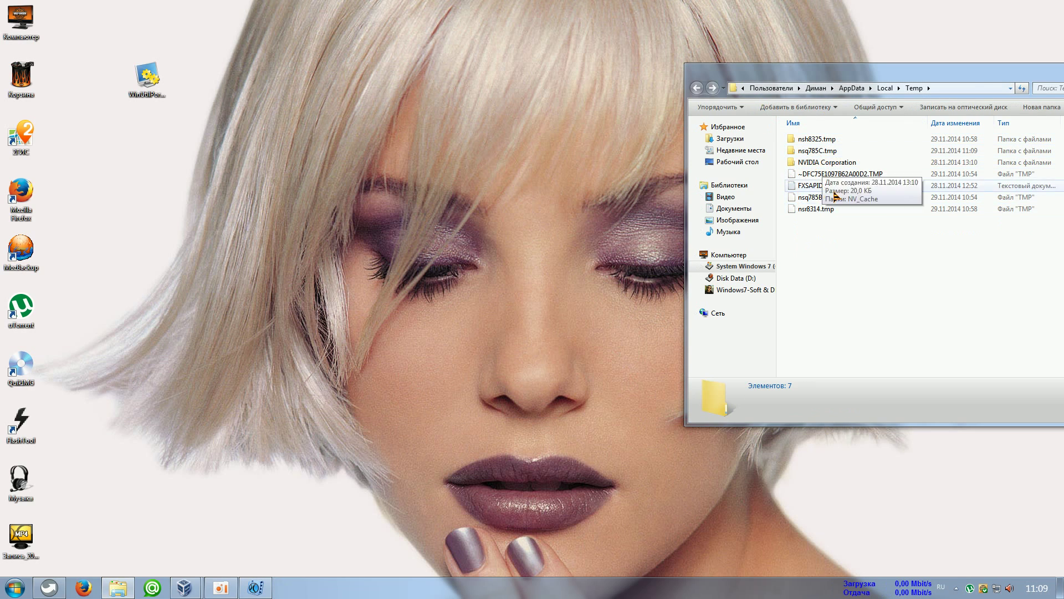
drag(984, 63, 650, 116)
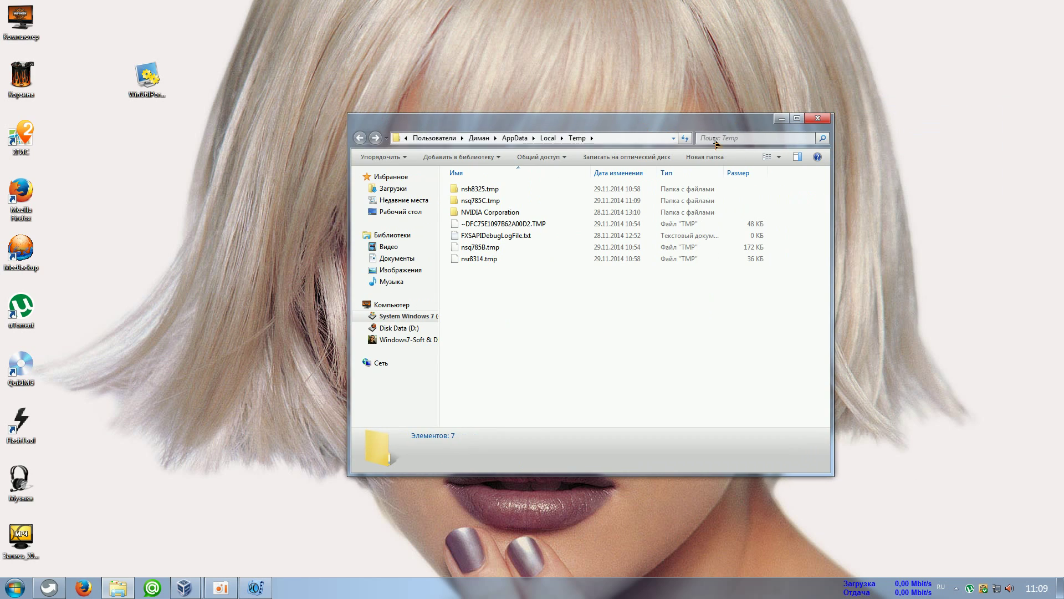
click(815, 120)
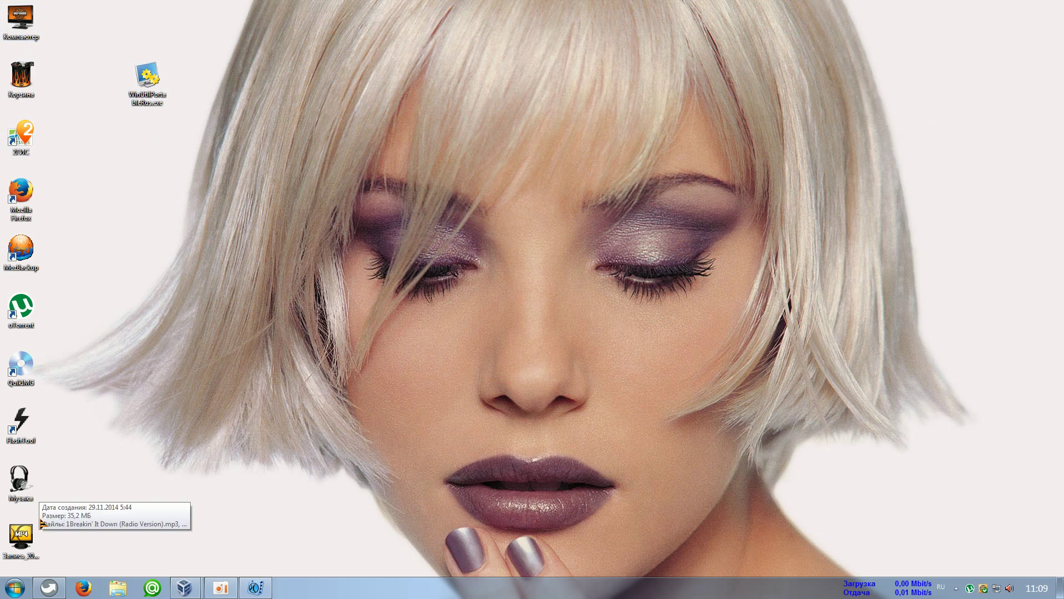
click(48, 591)
click(400, 410)
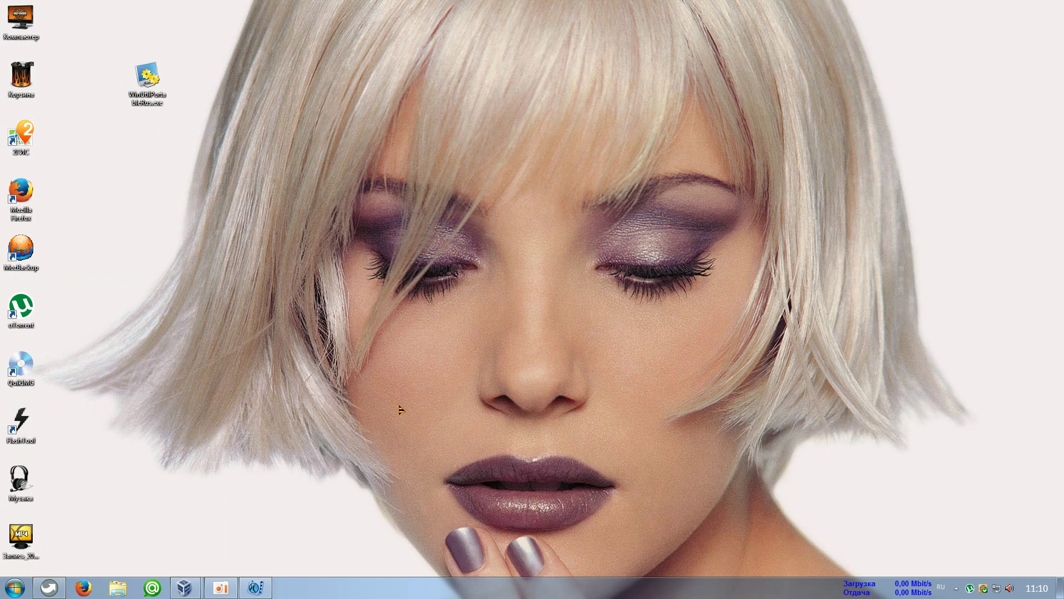